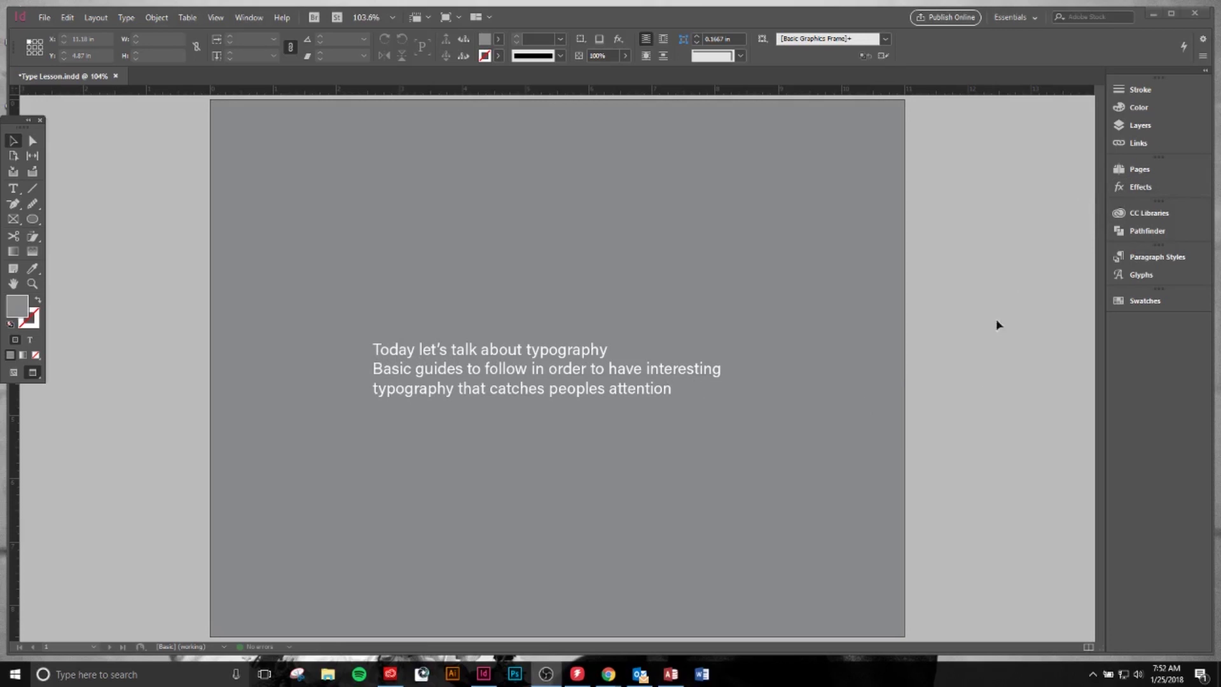
- Show the Pages panel and browse pages 2 and 1, ending on page 3's weight/size/leading note
click(1139, 170)
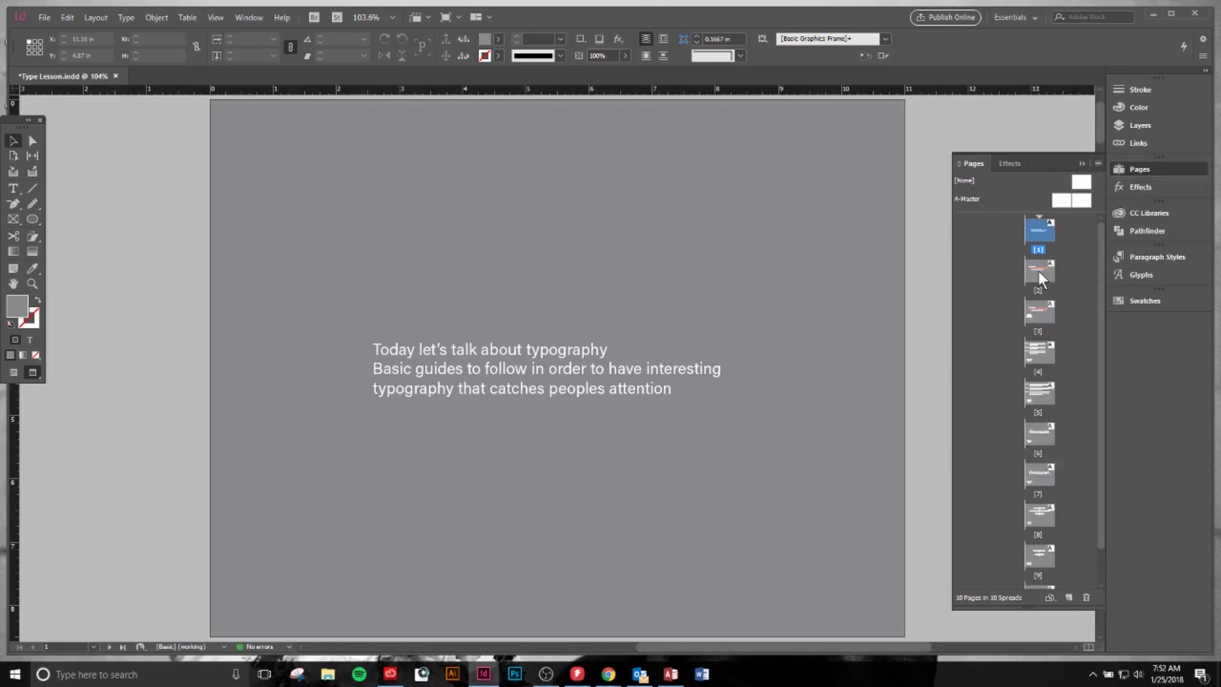
double_click(1039, 272)
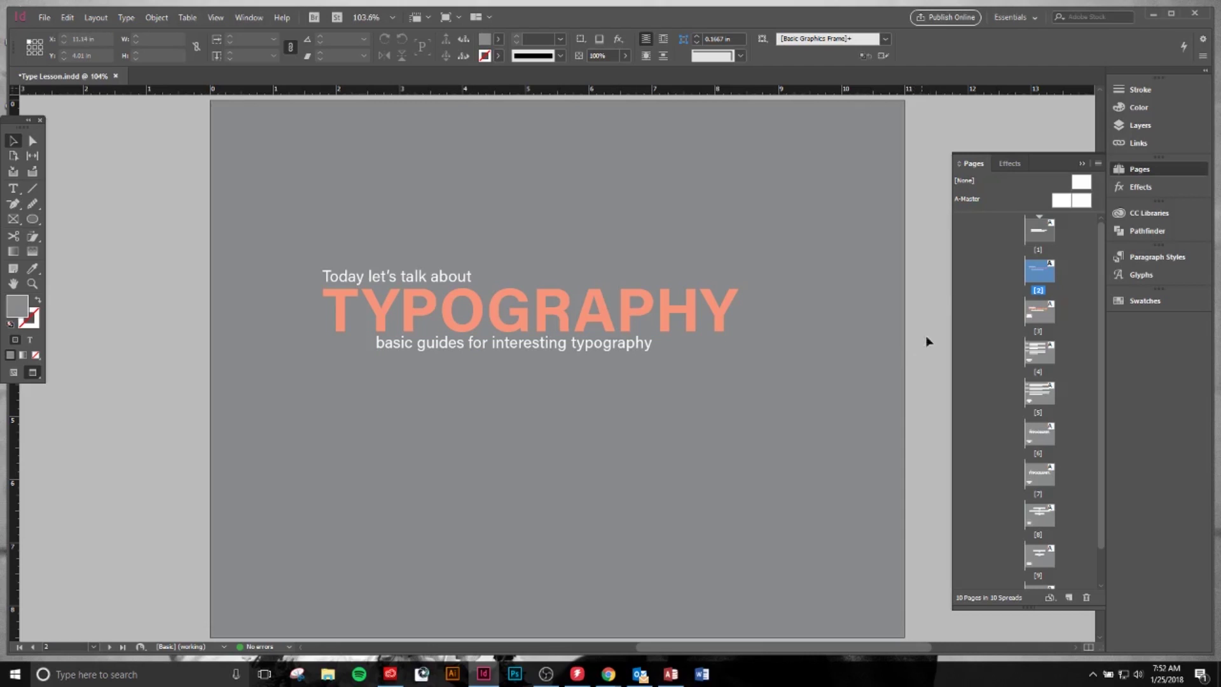
double_click(1048, 237)
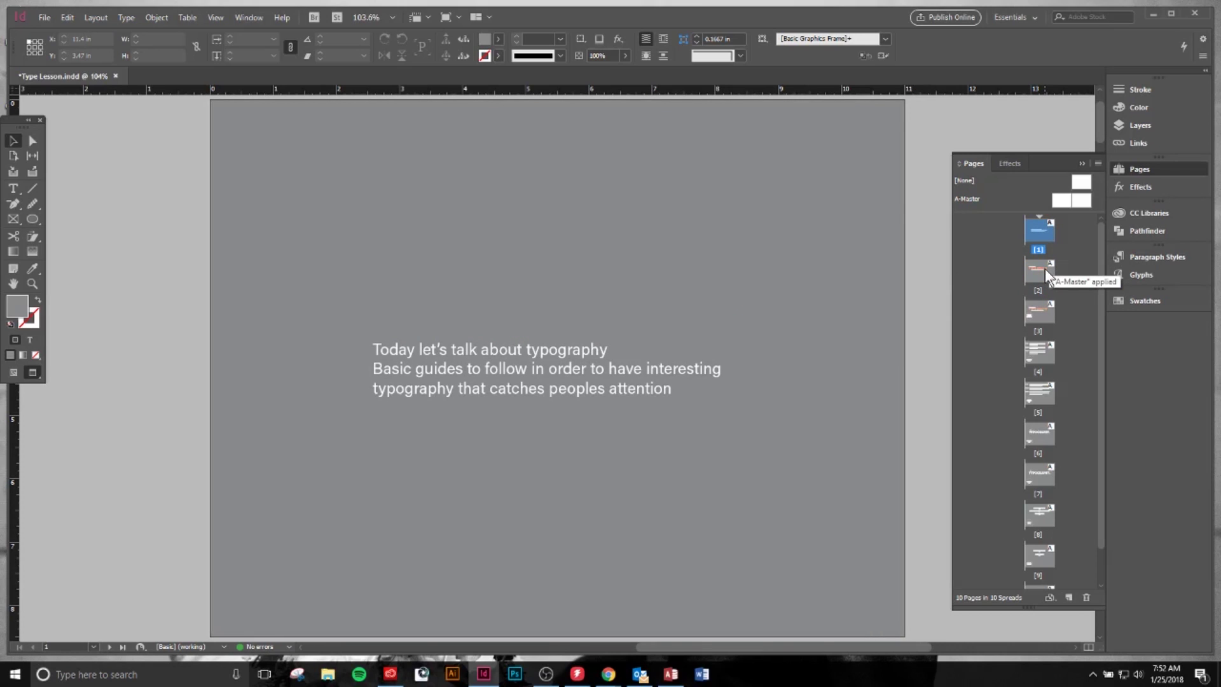
double_click(1044, 269)
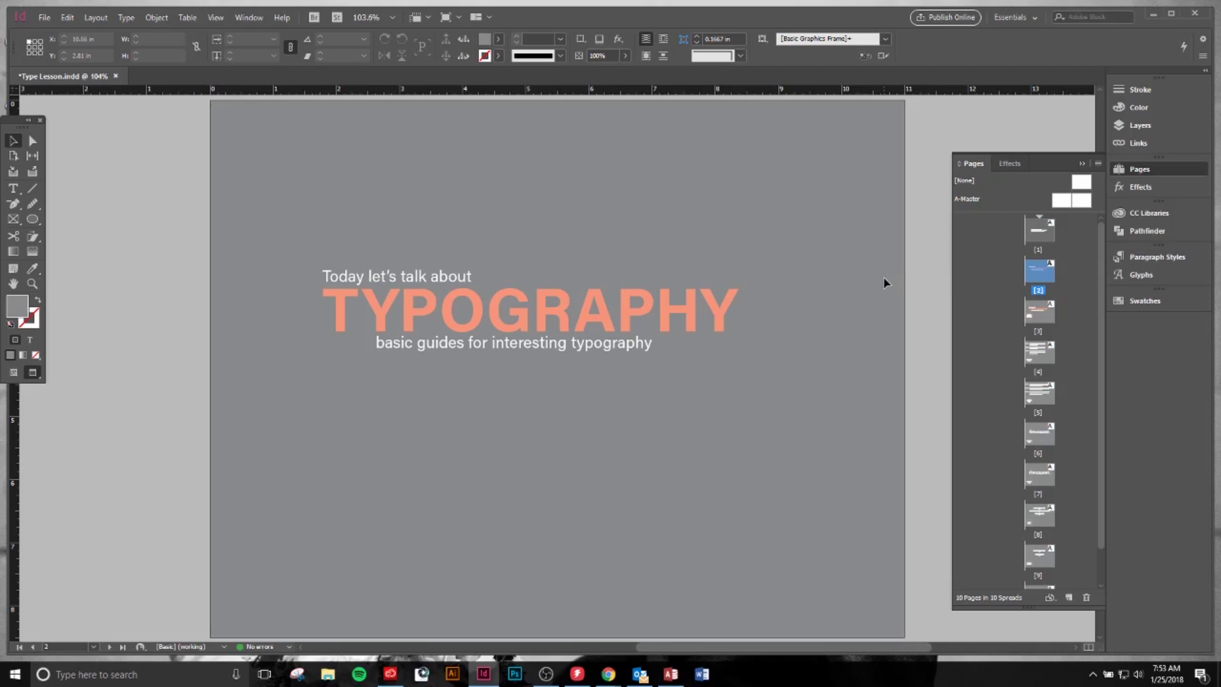
double_click(1044, 309)
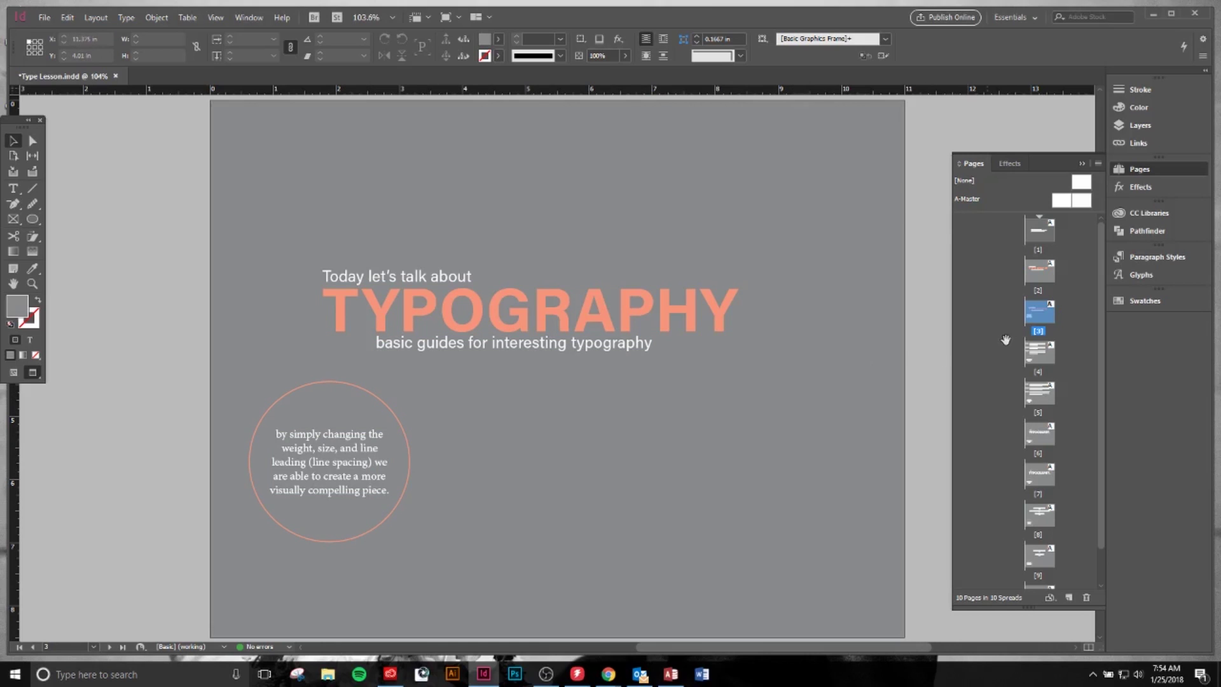
- Move through page 4's leading examples to page 5 and select the Standard text frame
double_click(1034, 354)
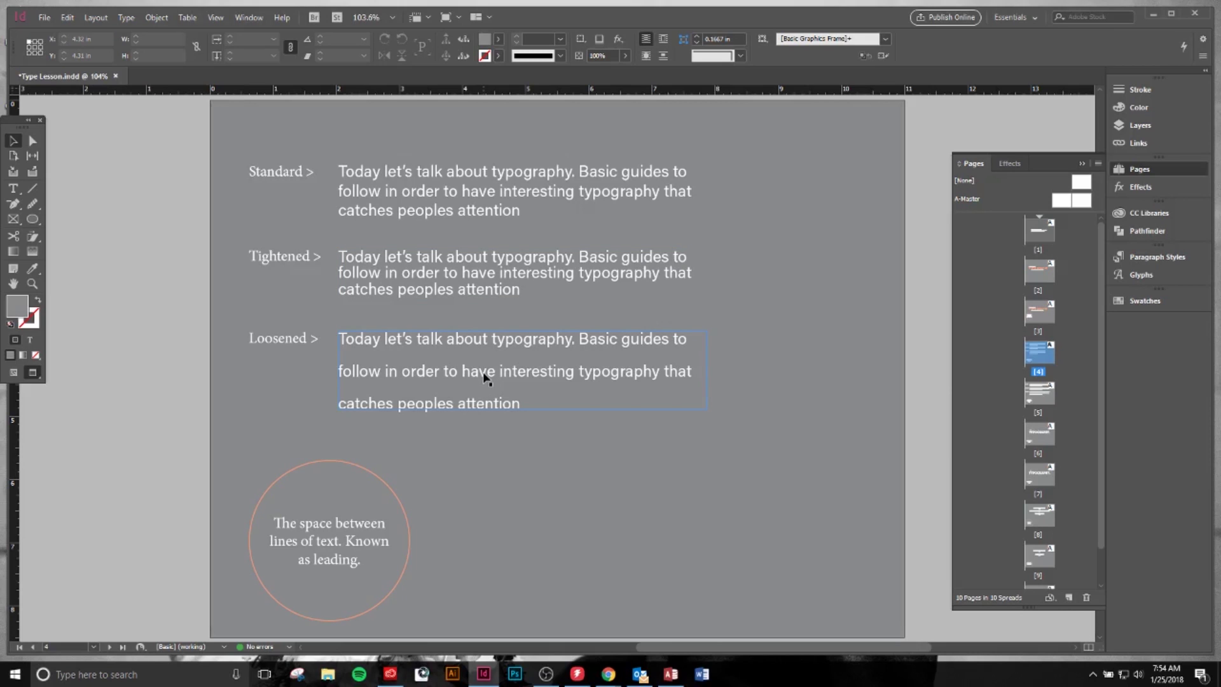
double_click(1033, 398)
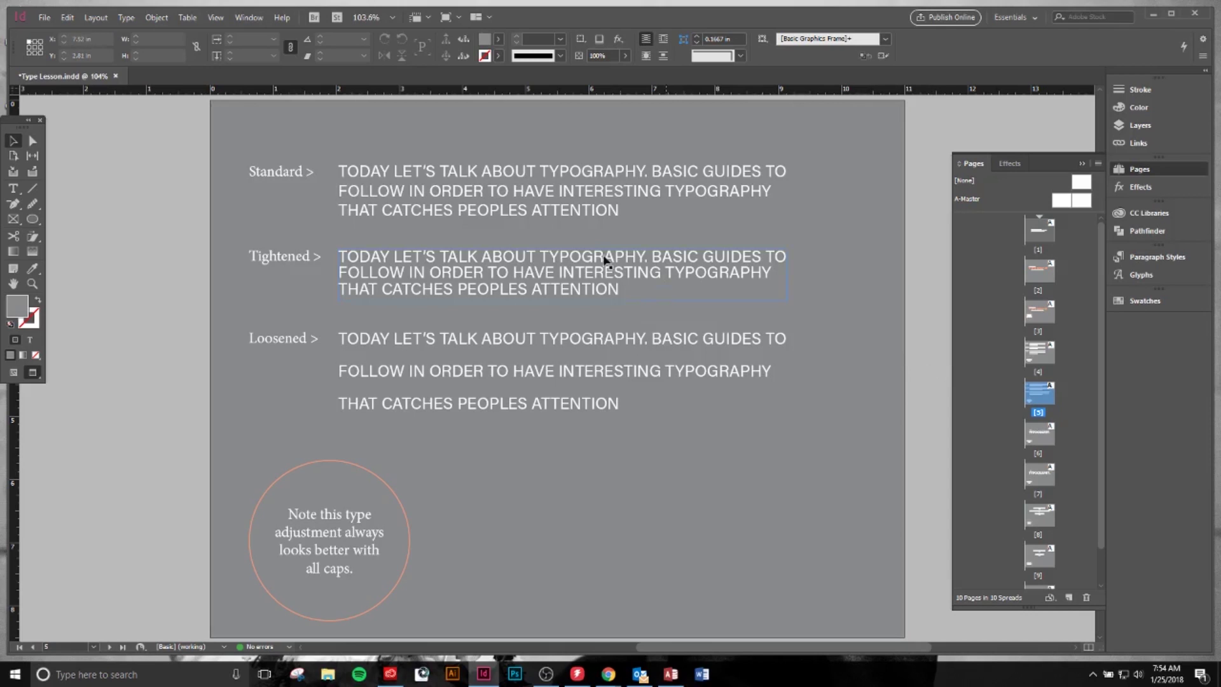
click(486, 190)
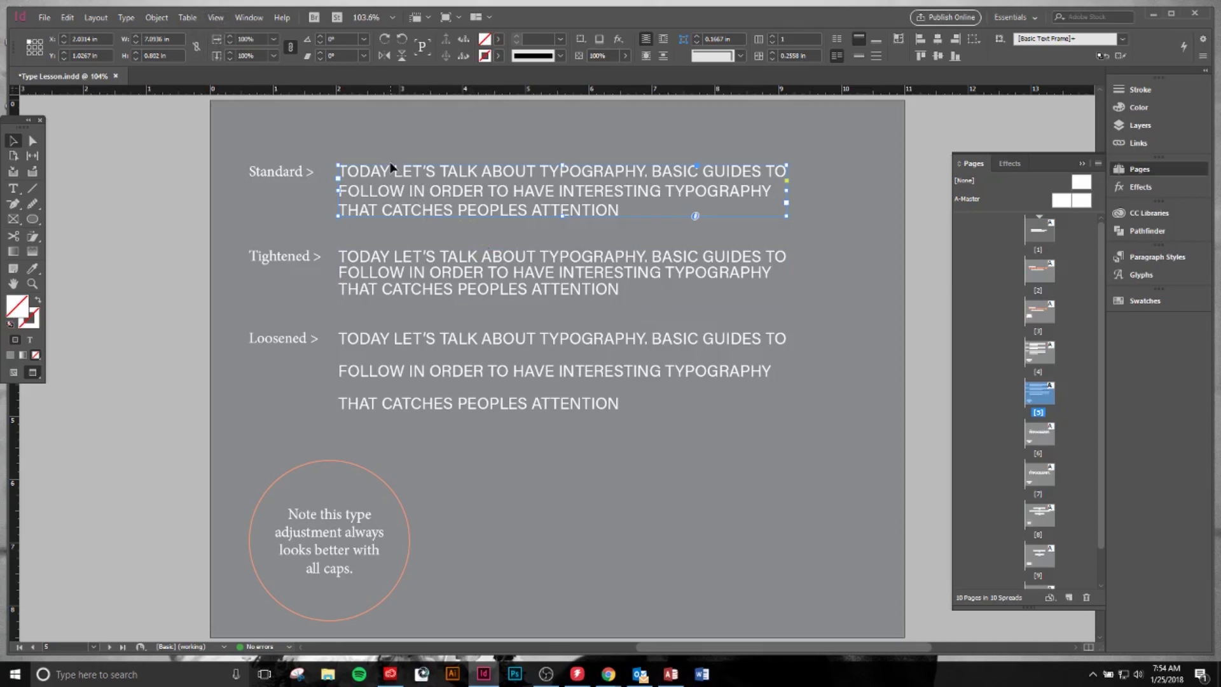
- Try 9, 12 and 17 pt leading on the Standard all-caps text, settling on 15 pt
click(12, 188)
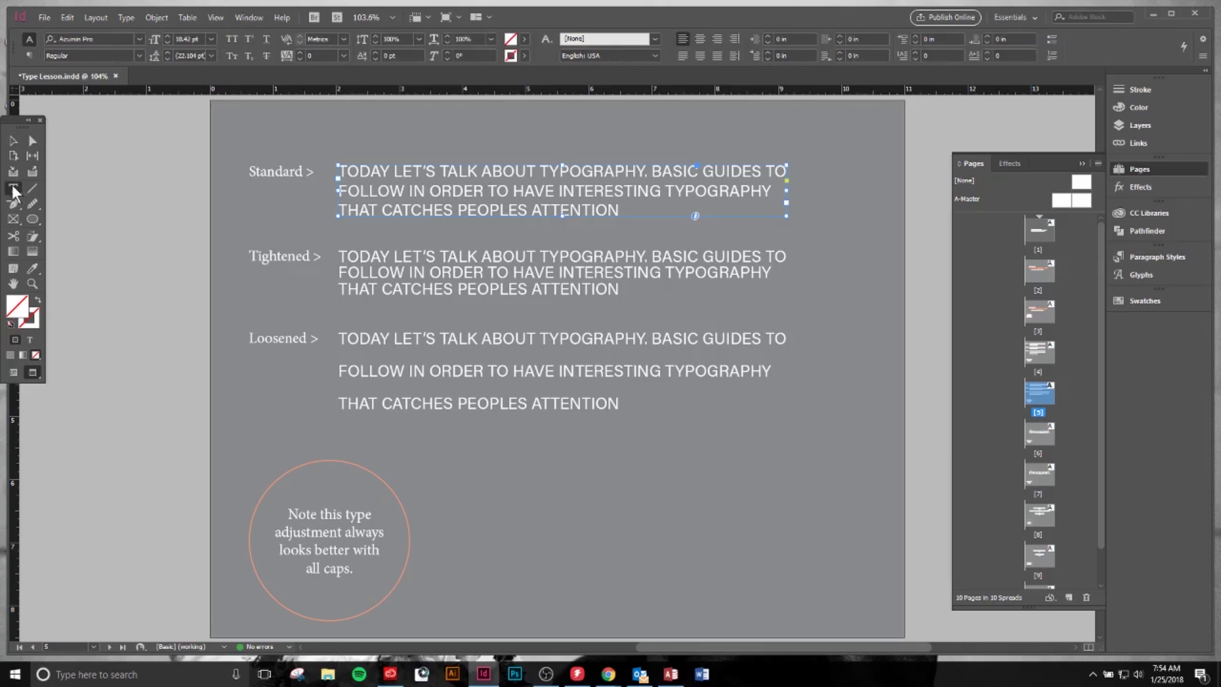
click(211, 55)
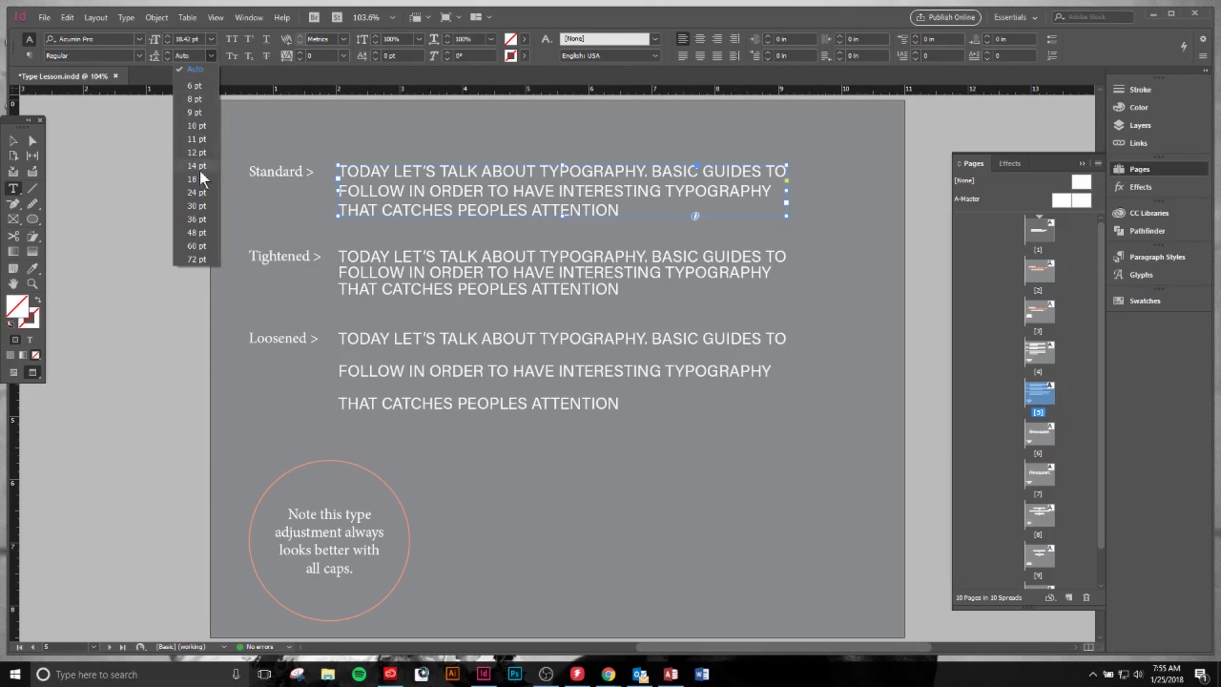
click(204, 116)
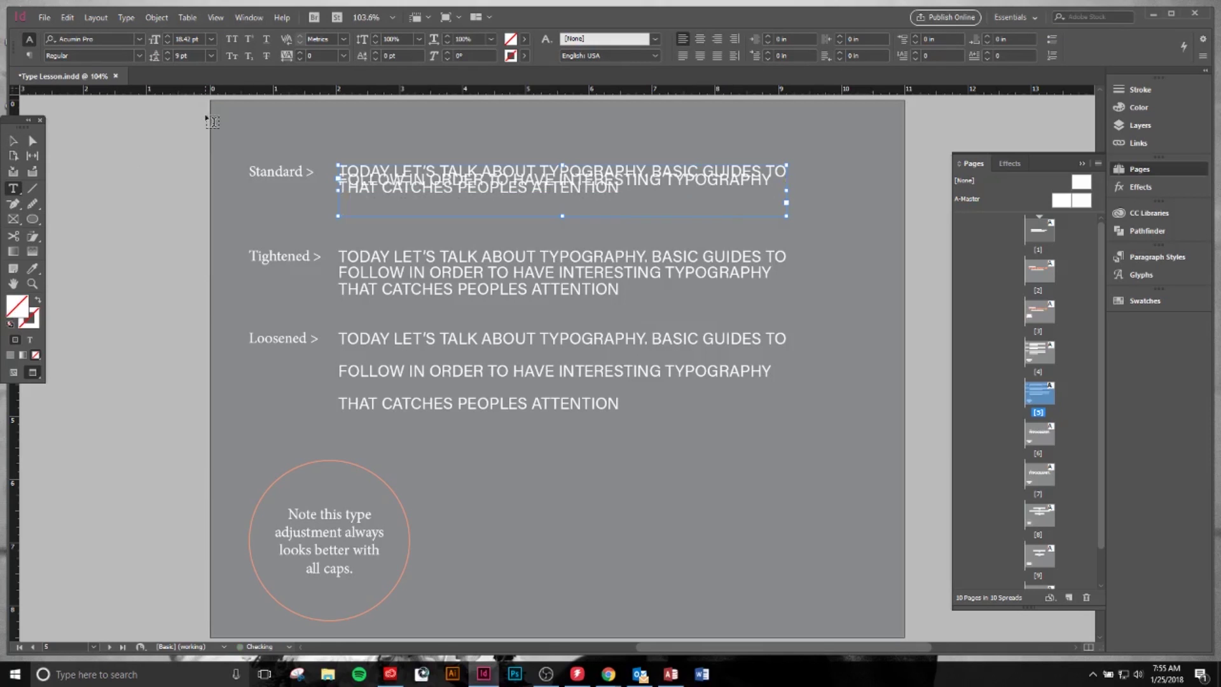
click(210, 56)
click(205, 147)
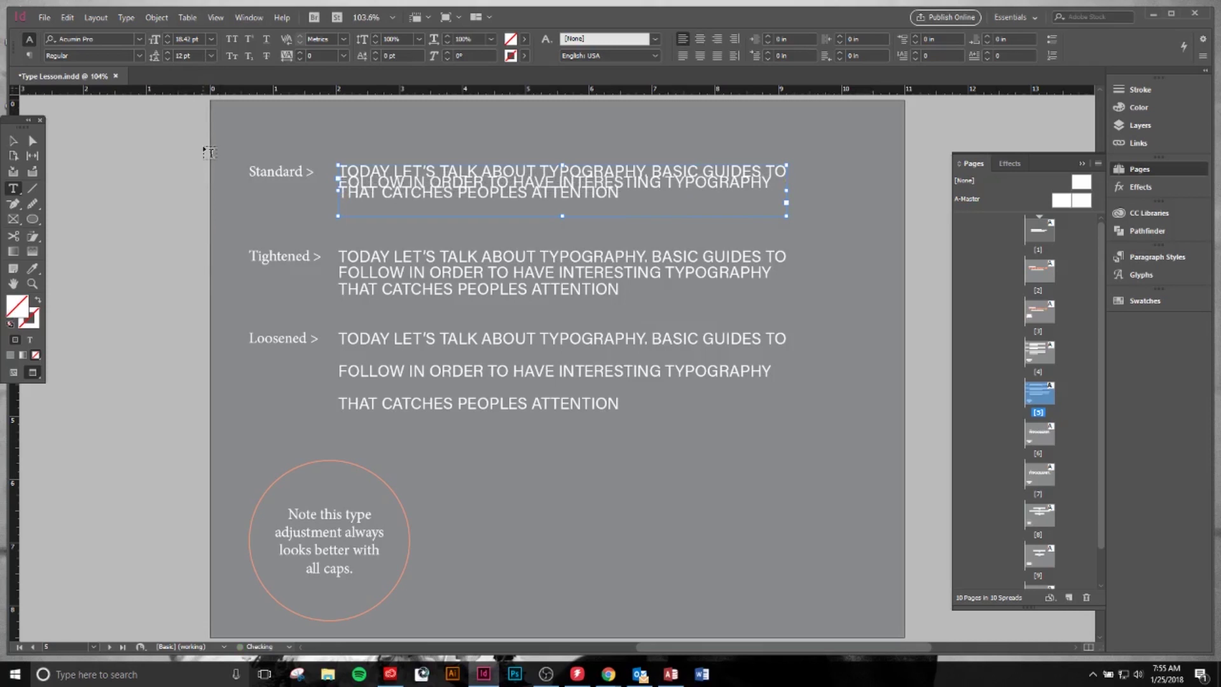
click(211, 56)
click(190, 55)
key(Up)
key(Up)
key(Up)
key(Up)
key(Up)
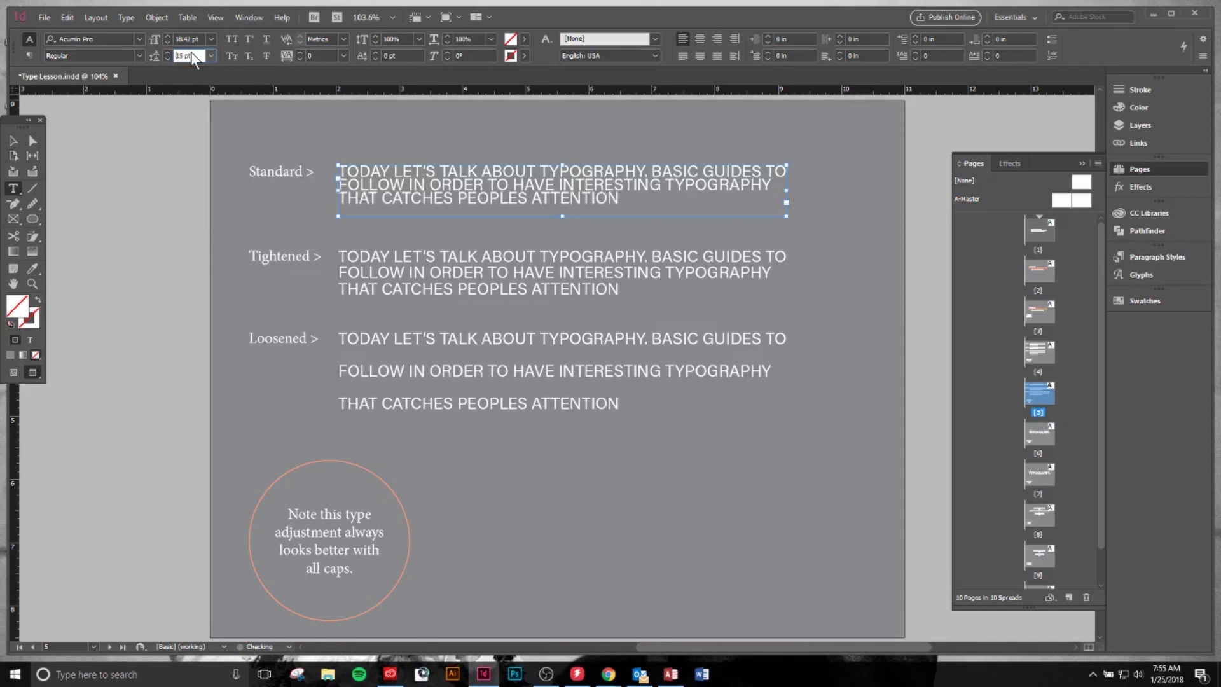
key(Down)
key(Down)
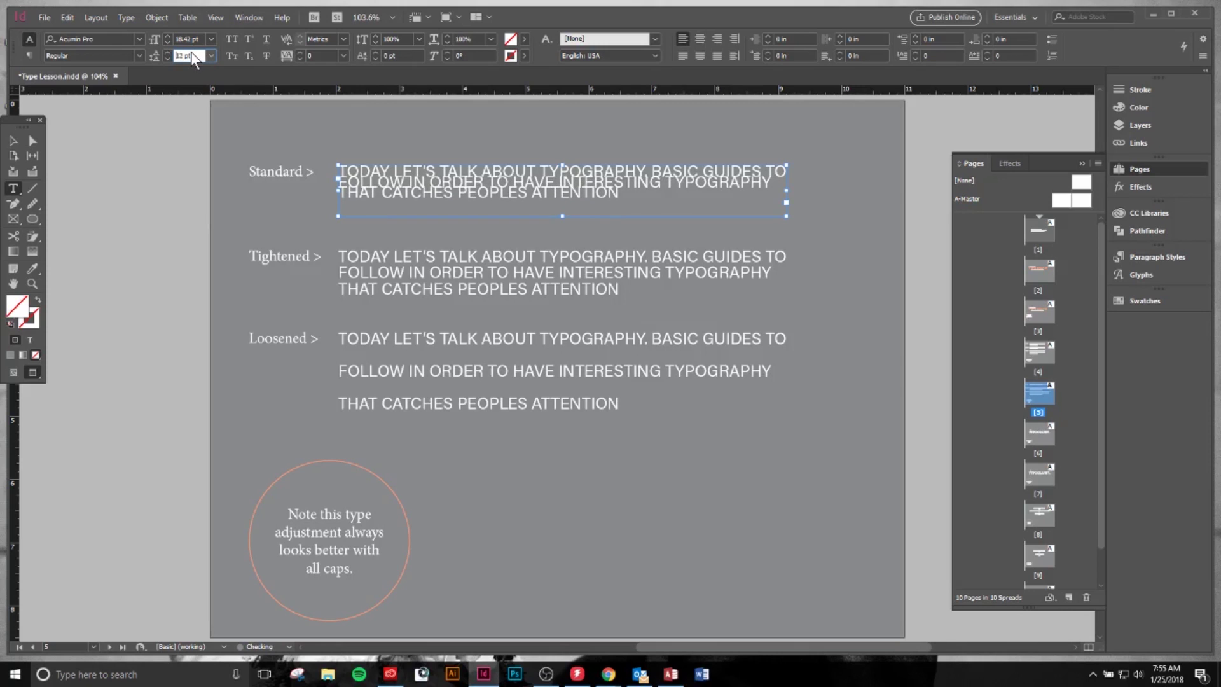
click(230, 177)
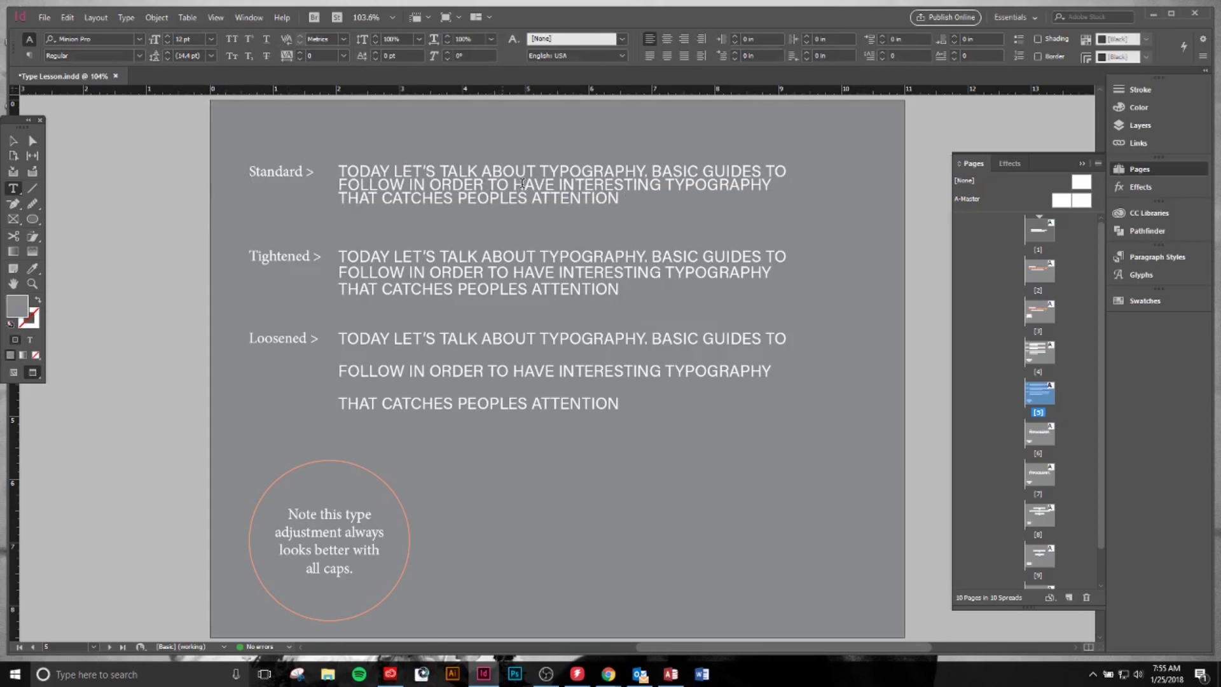
- Change the Standard paragraph from all caps to Title Case via Type > Change Case
drag(624, 208, 335, 167)
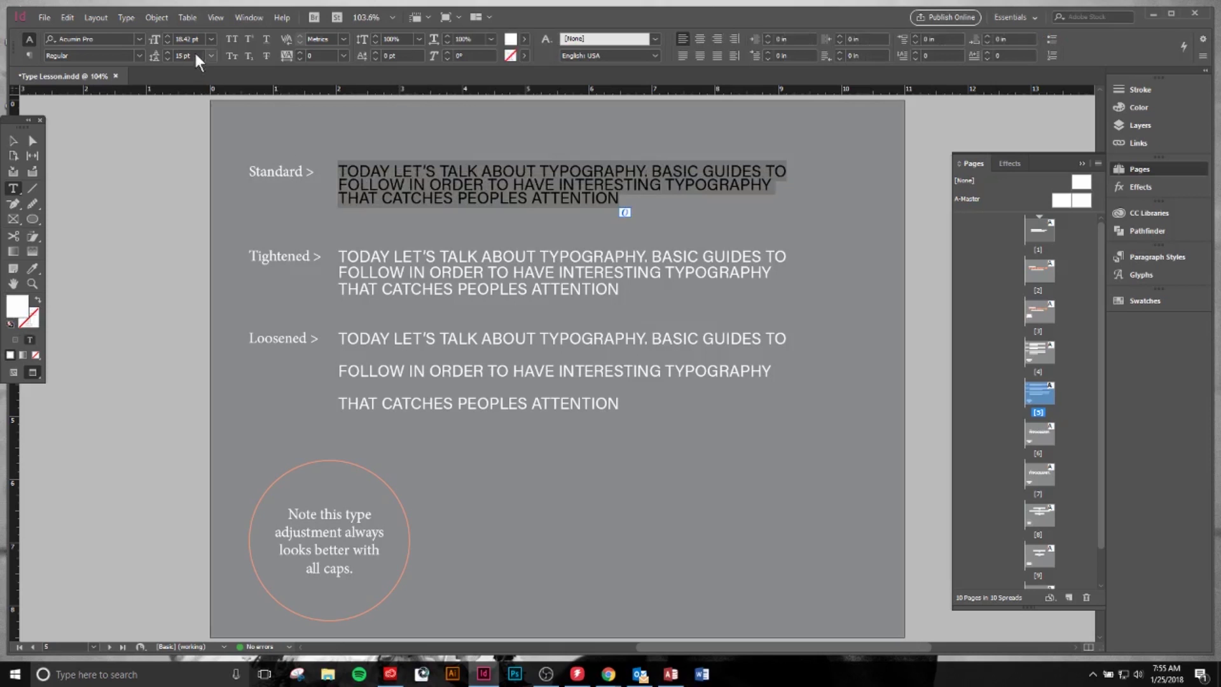
click(126, 17)
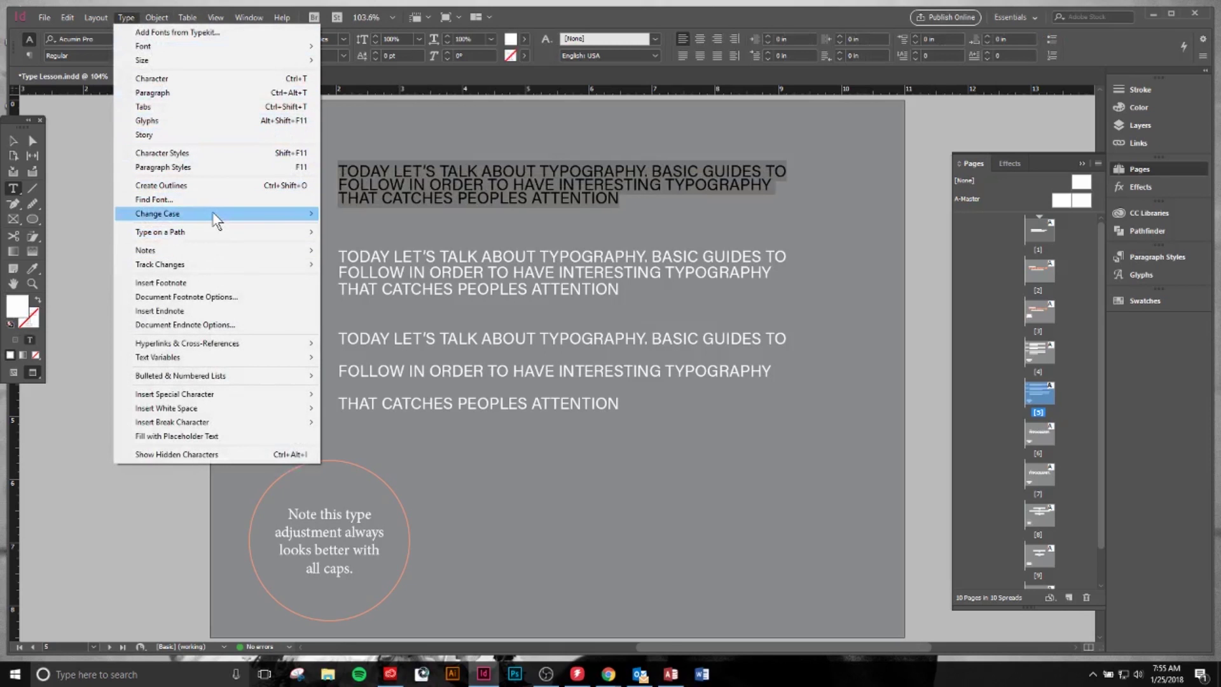
mouse_move(213, 214)
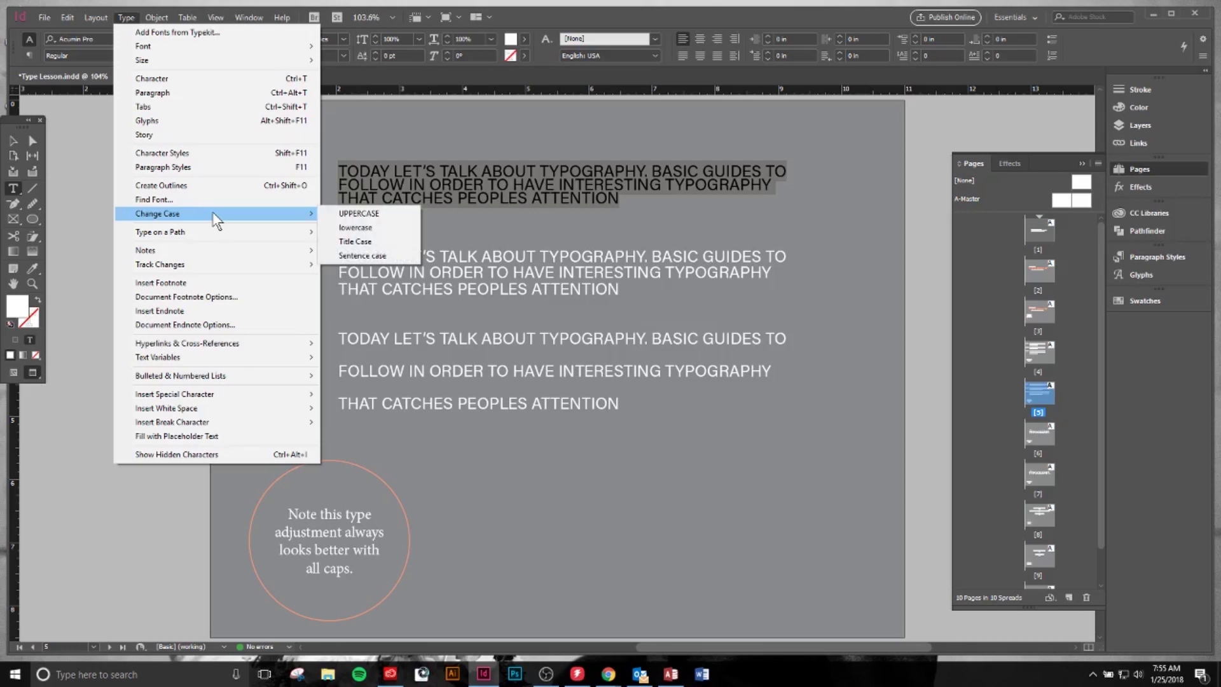
click(359, 241)
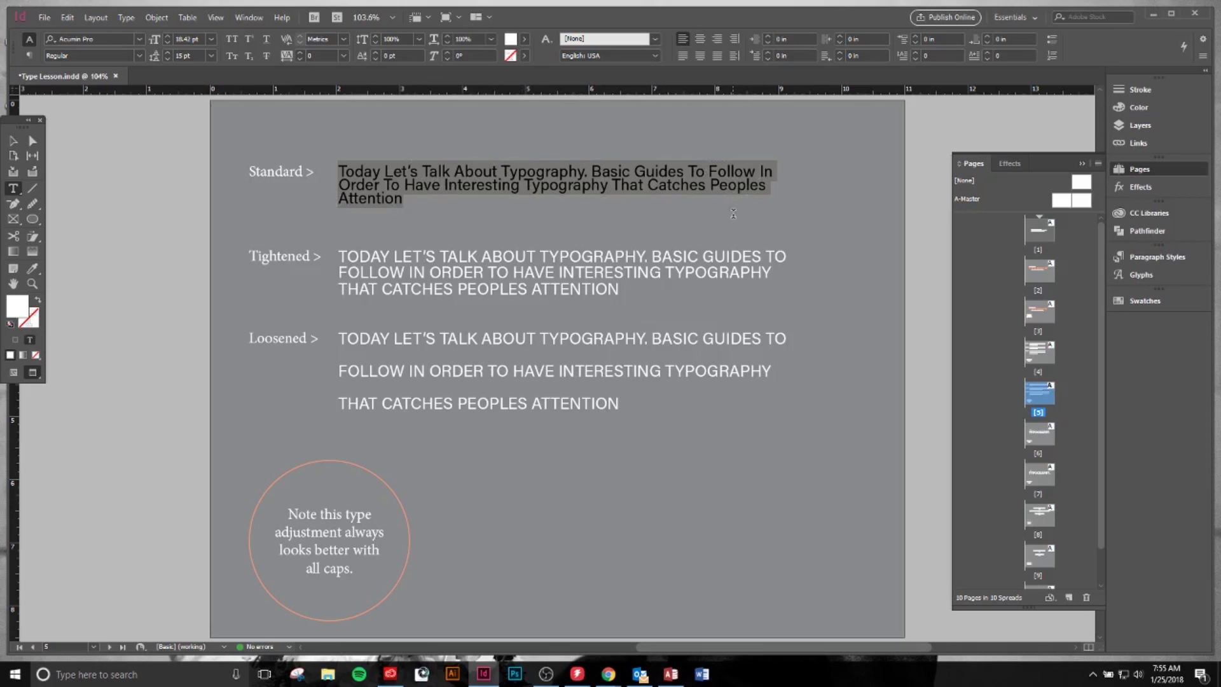
click(327, 227)
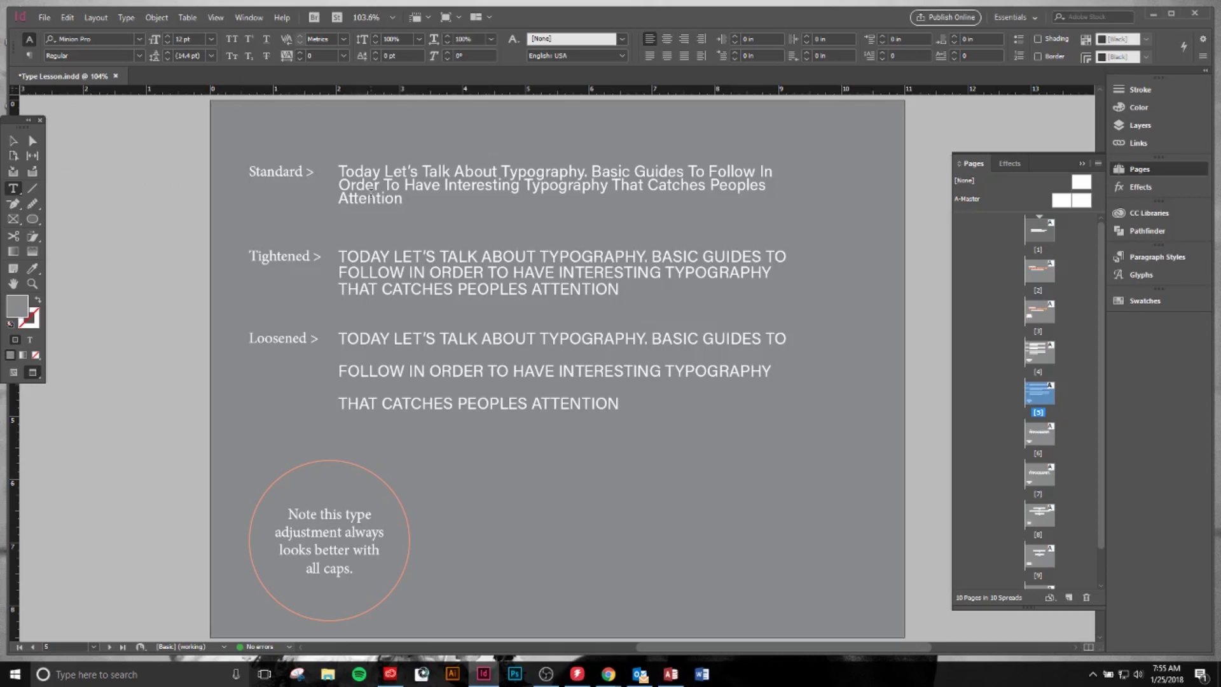
- Switch the Standard paragraph to Sentence case, then briefly select and deselect the Tightened frame
drag(407, 197, 335, 164)
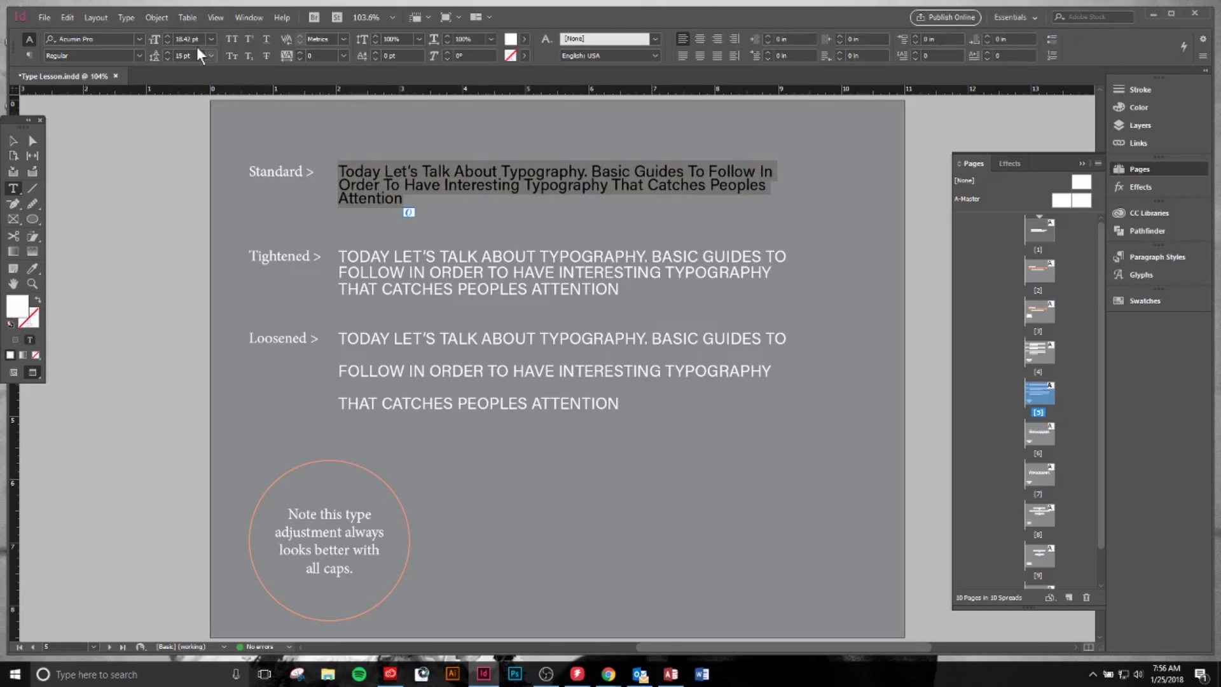
click(133, 18)
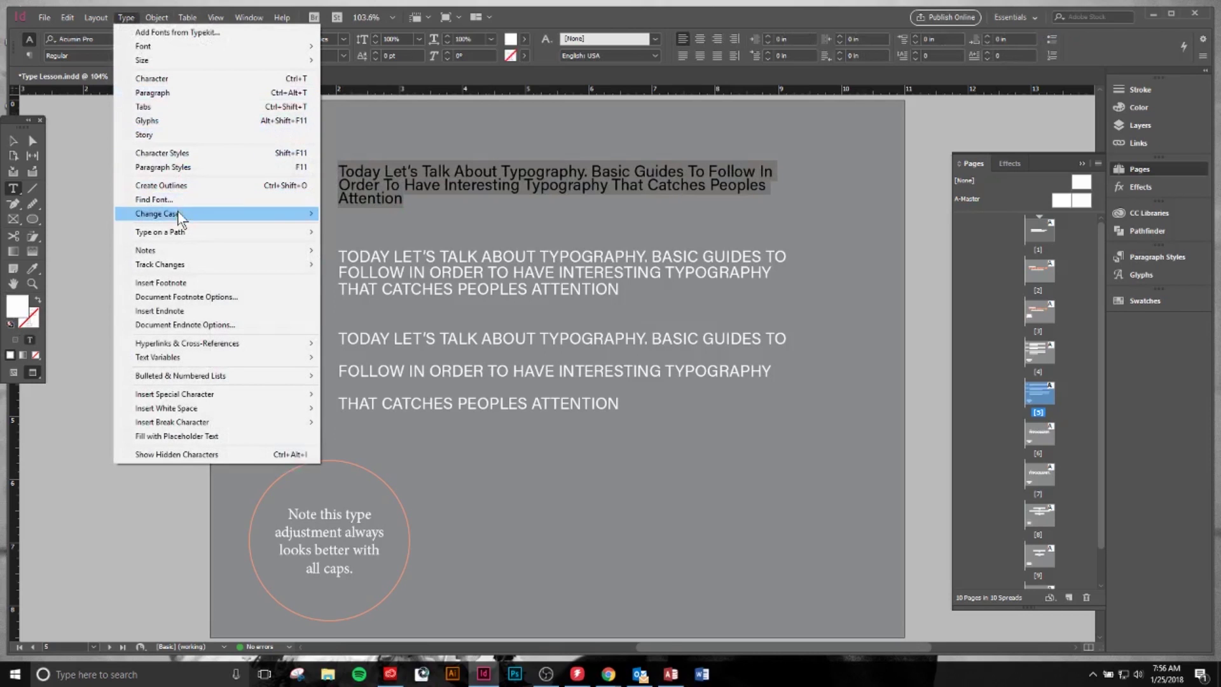
click(368, 254)
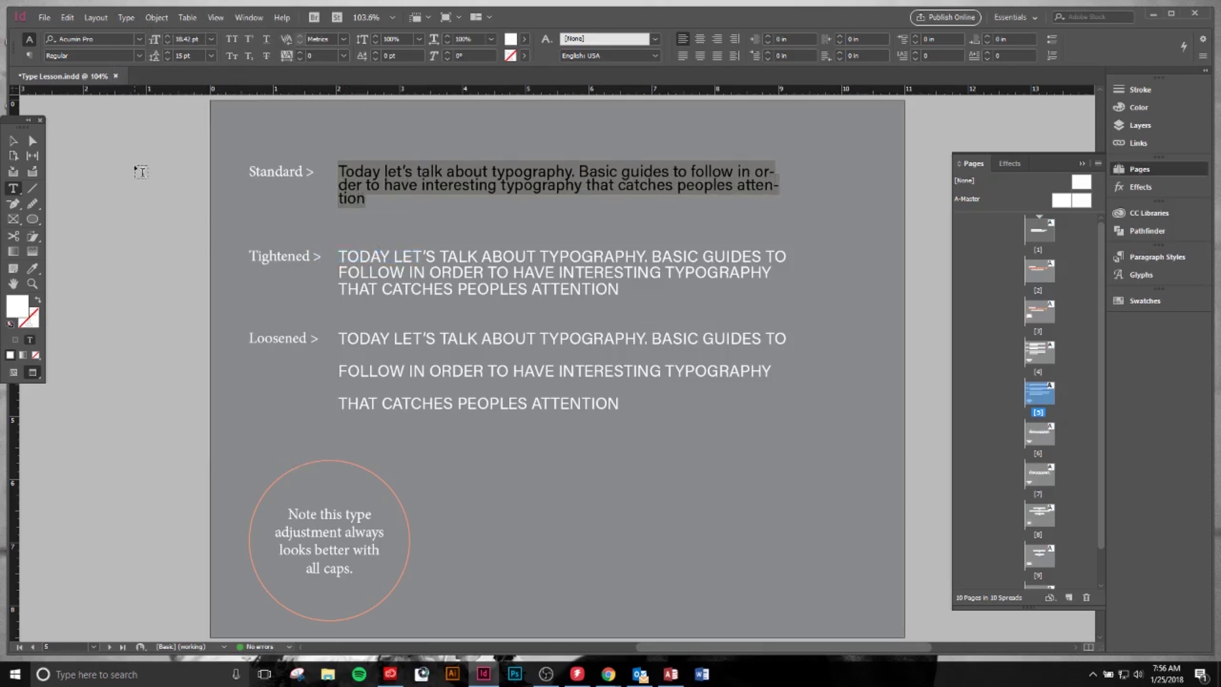
click(12, 140)
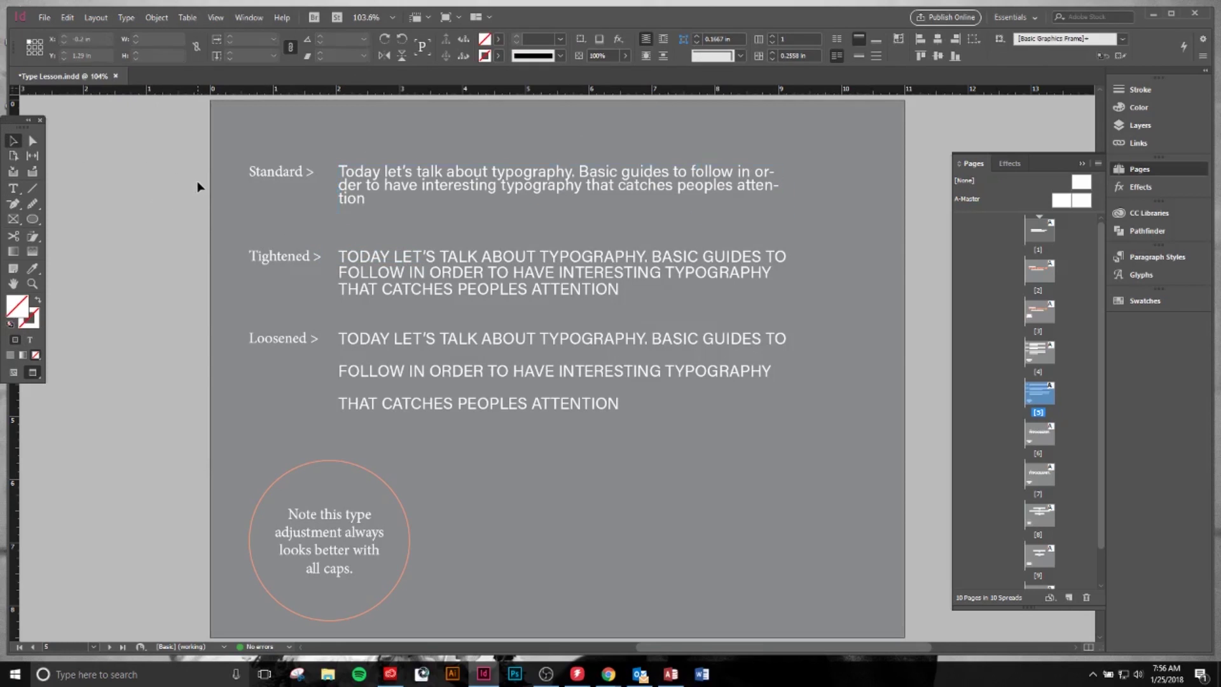
click(503, 269)
drag(502, 269, 501, 265)
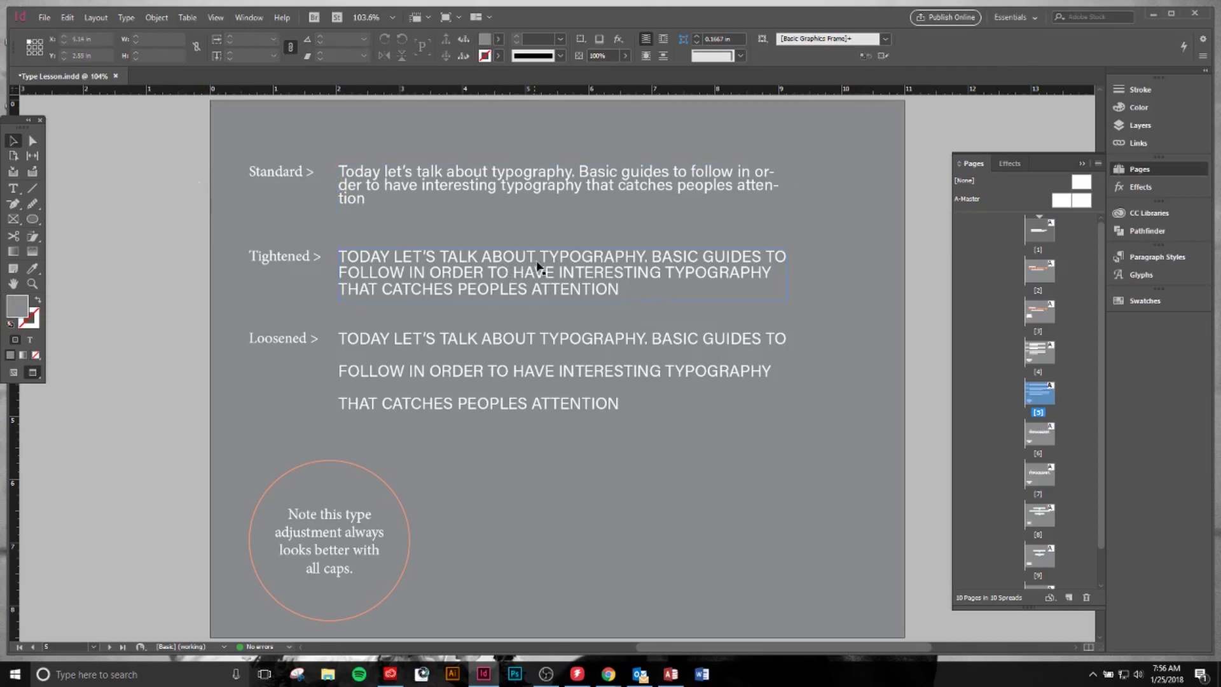
click(809, 303)
- On page 6, set the kerning between T and Y in TYPOGRAPHY. to 0
double_click(1037, 432)
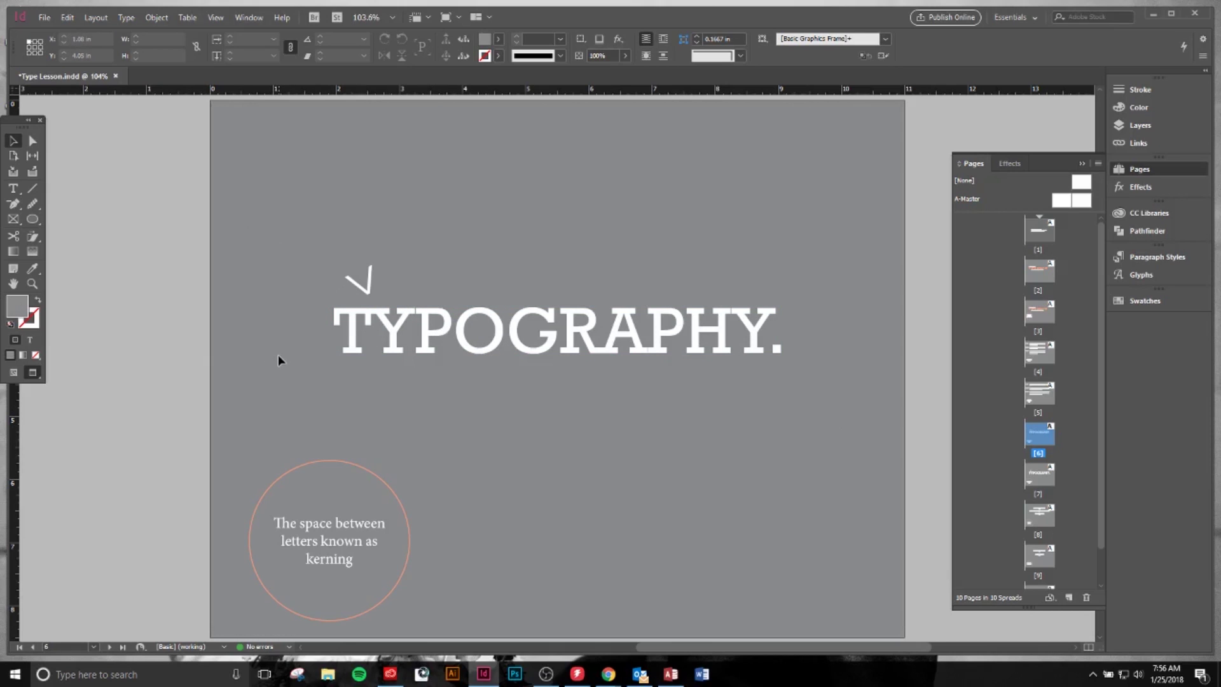
double_click(376, 325)
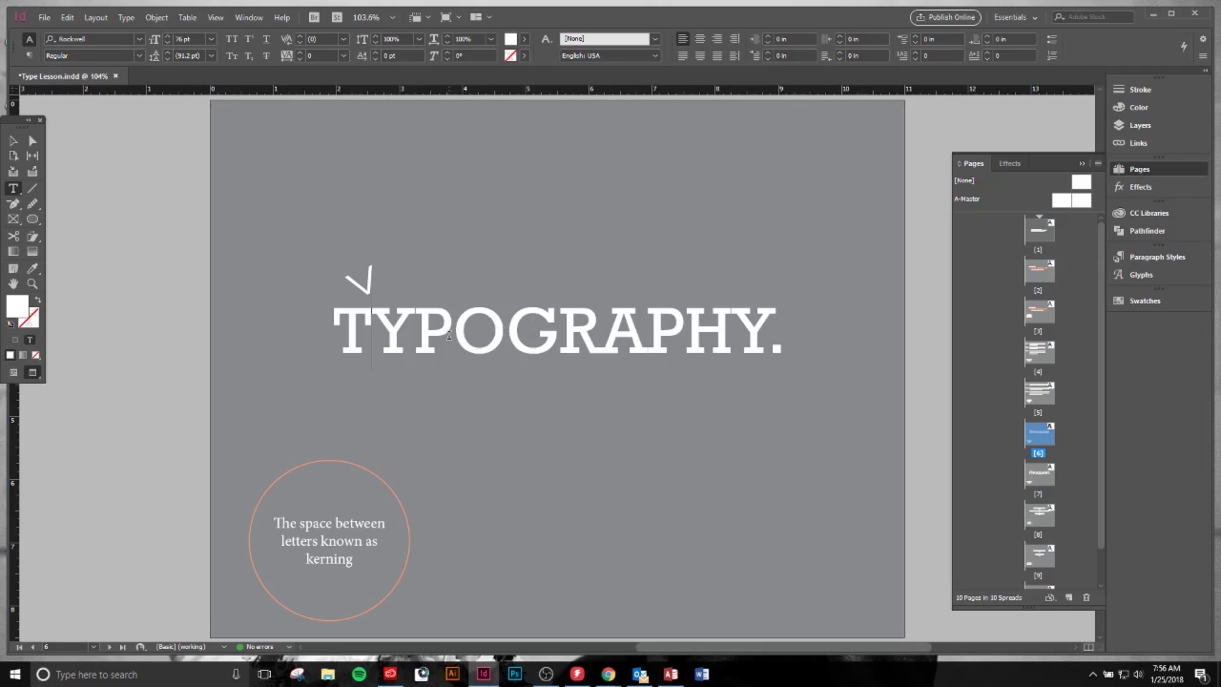
click(323, 38)
text(0)
click(371, 320)
- Fine-tune the T–Y kerning with Alt+arrow keys until the headline fits, then go to page 7
key(alt+Right)
key(alt+Right)
key(alt+Right)
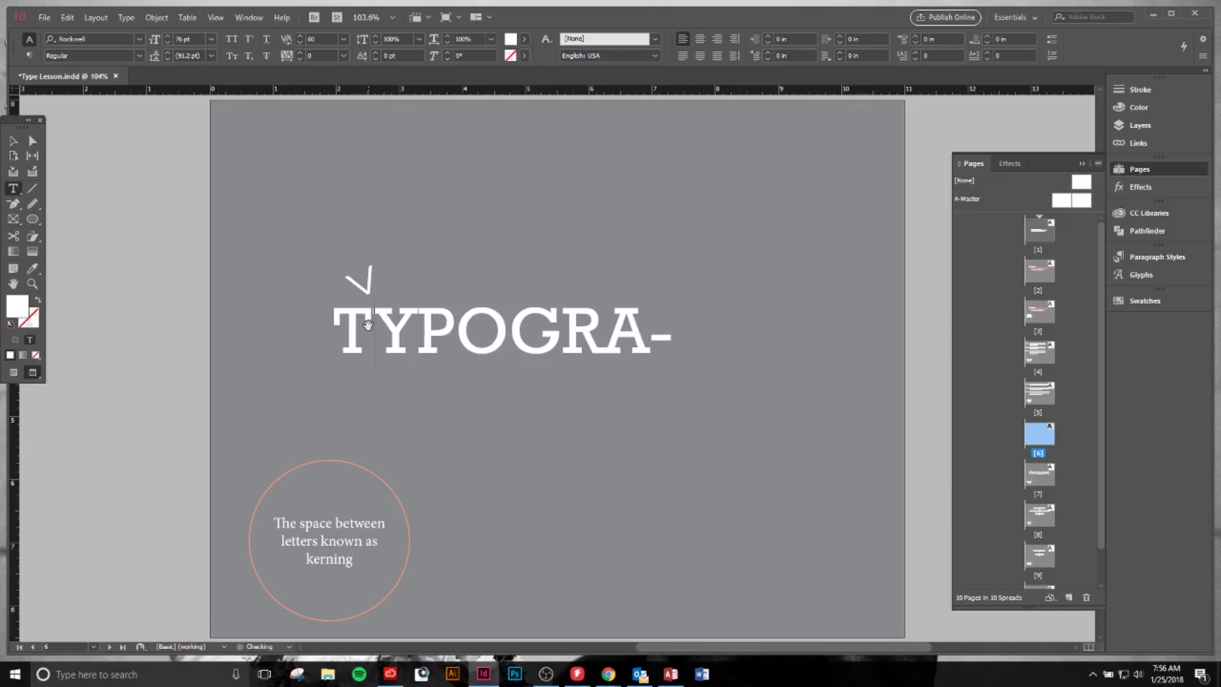
key(alt+Left)
key(alt+Right)
key(alt+Left)
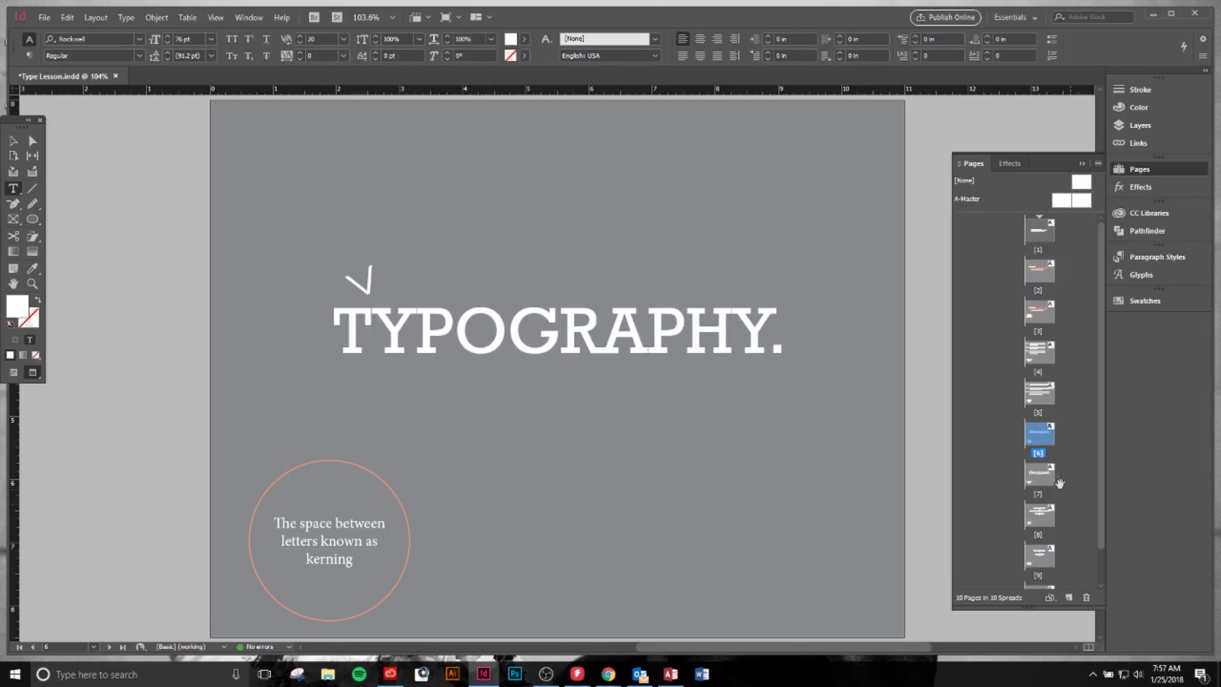
double_click(1031, 468)
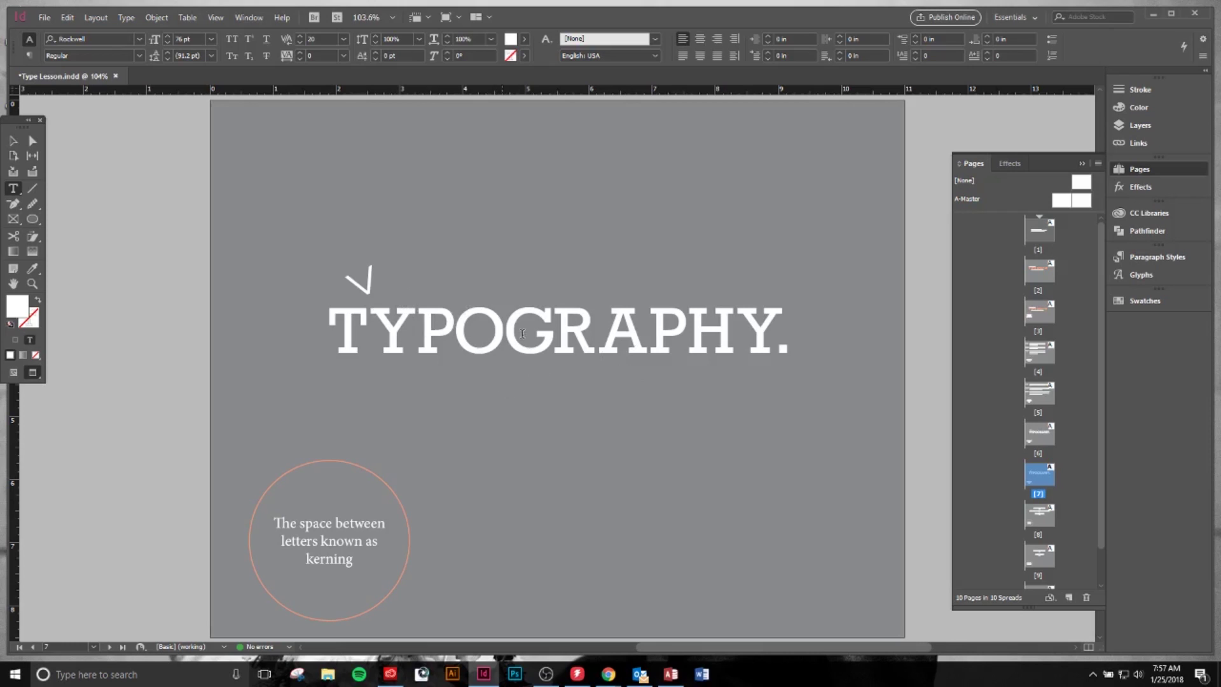
key(Escape)
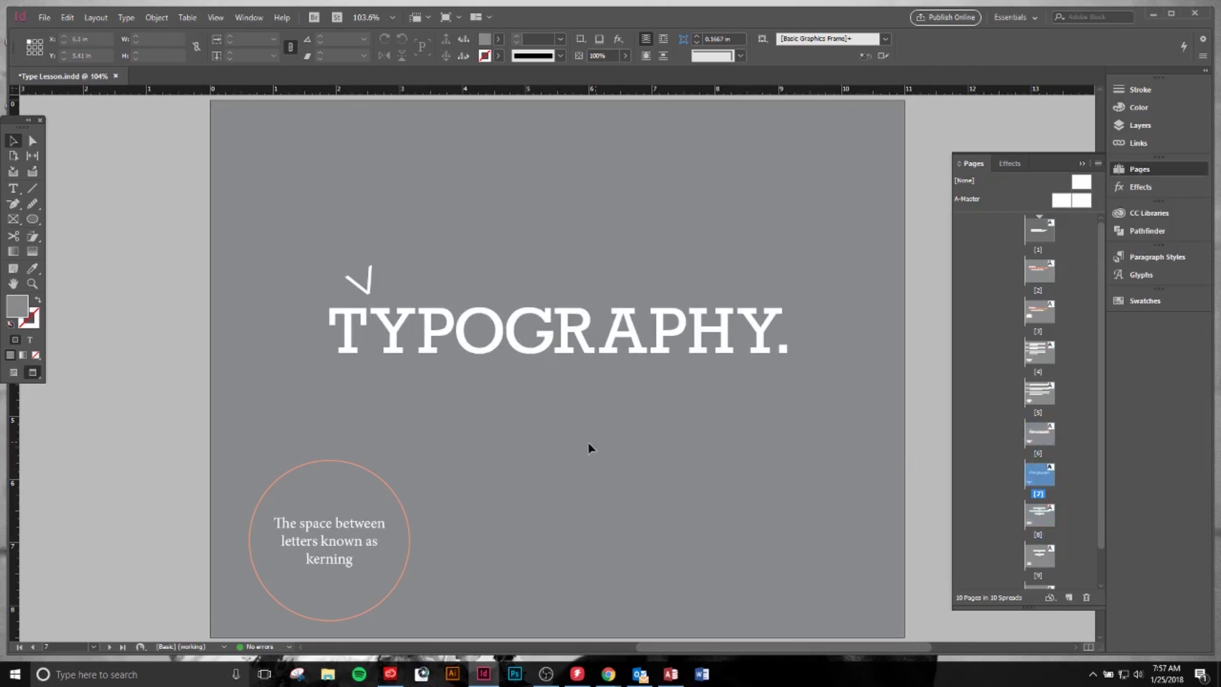
- On page 8, change the wide TYPOGRAPHY line's tracking from 500 to 175
double_click(1036, 514)
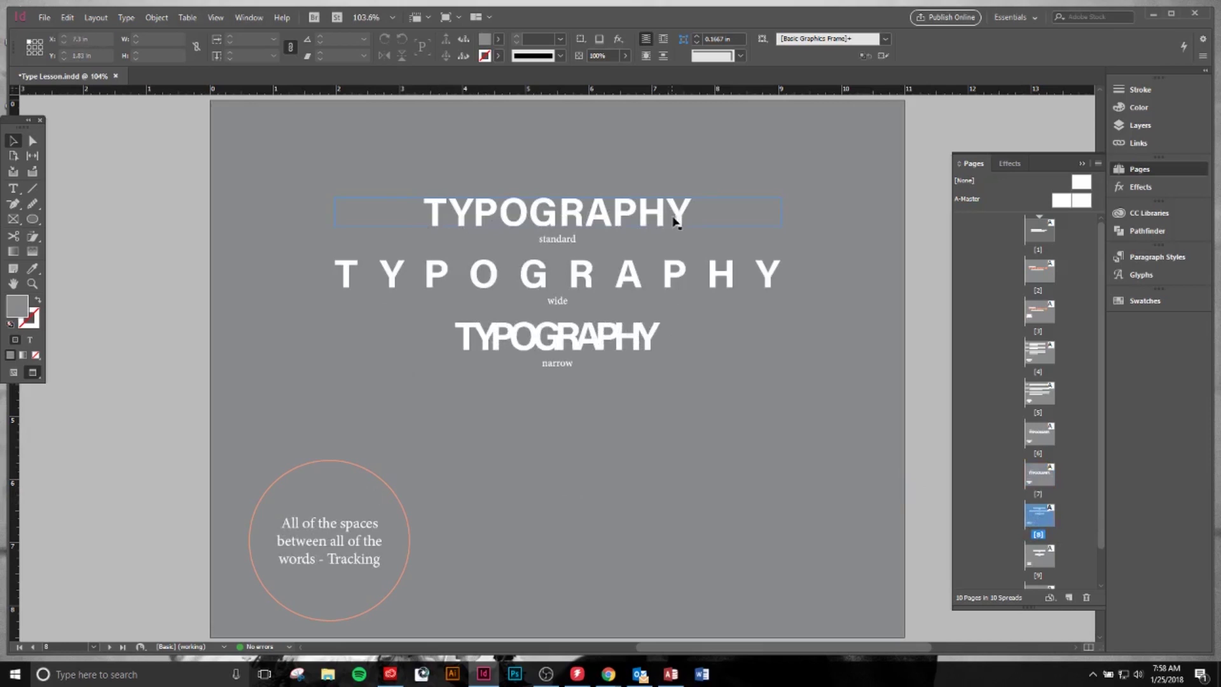
click(620, 218)
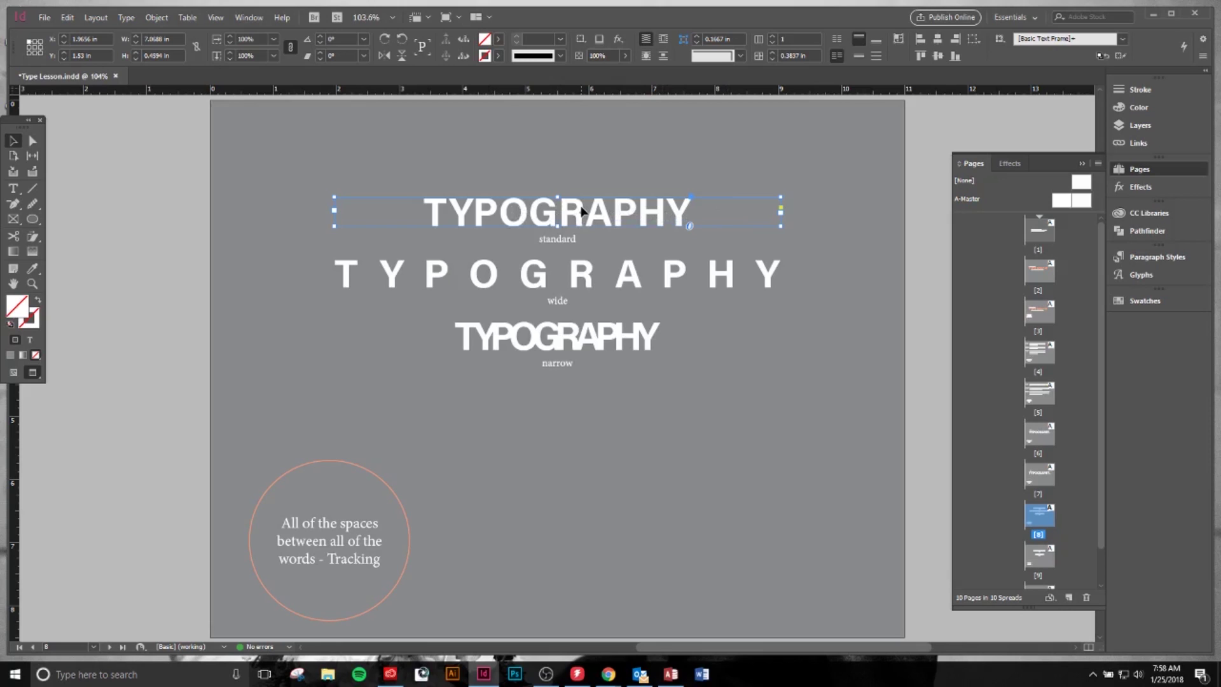
click(589, 286)
key(t)
drag(782, 274, 294, 293)
click(320, 55)
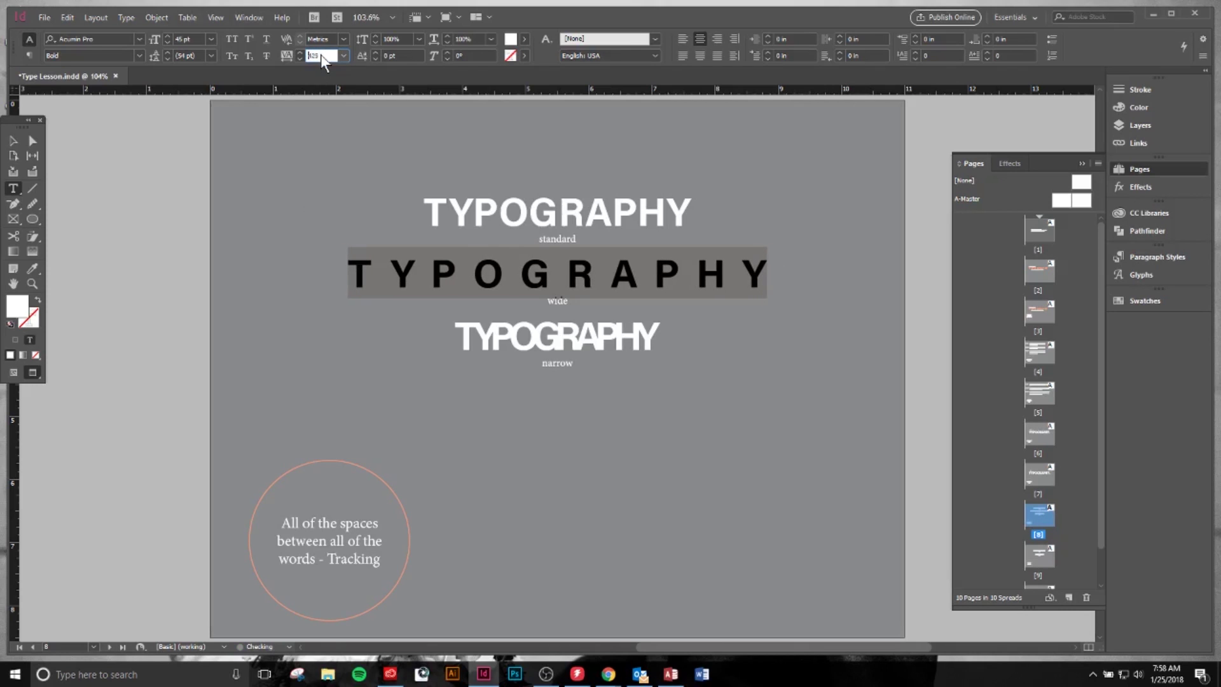
double_click(320, 55)
text(175)
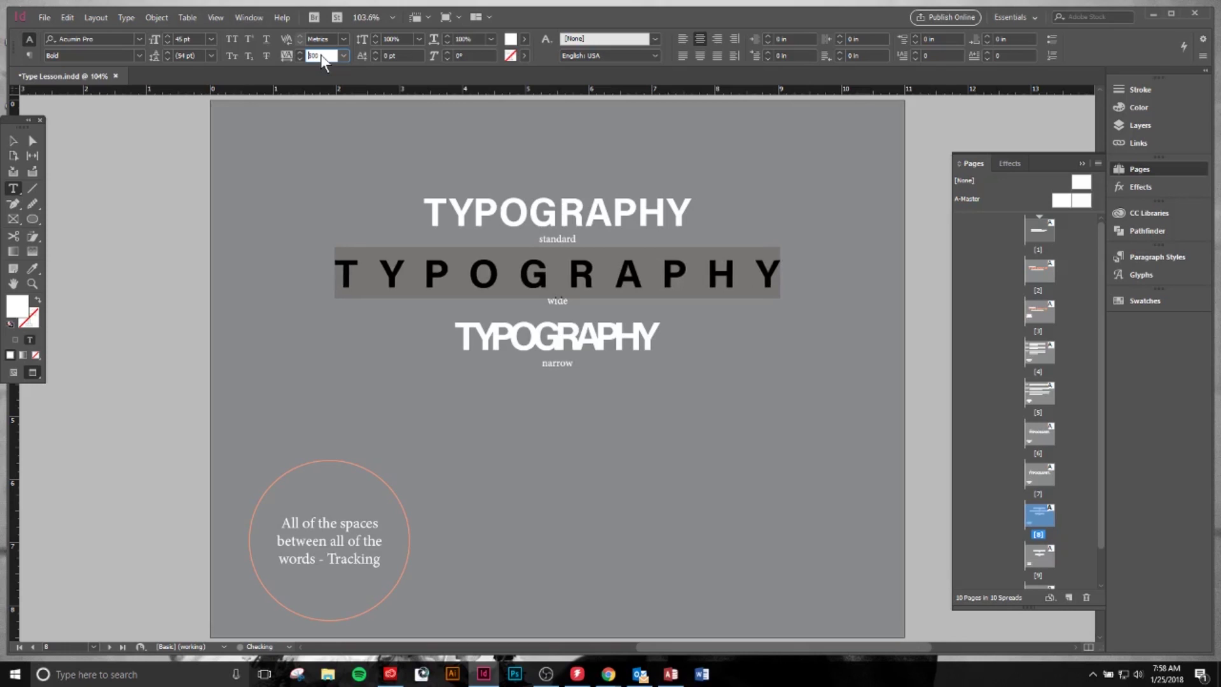
click(676, 335)
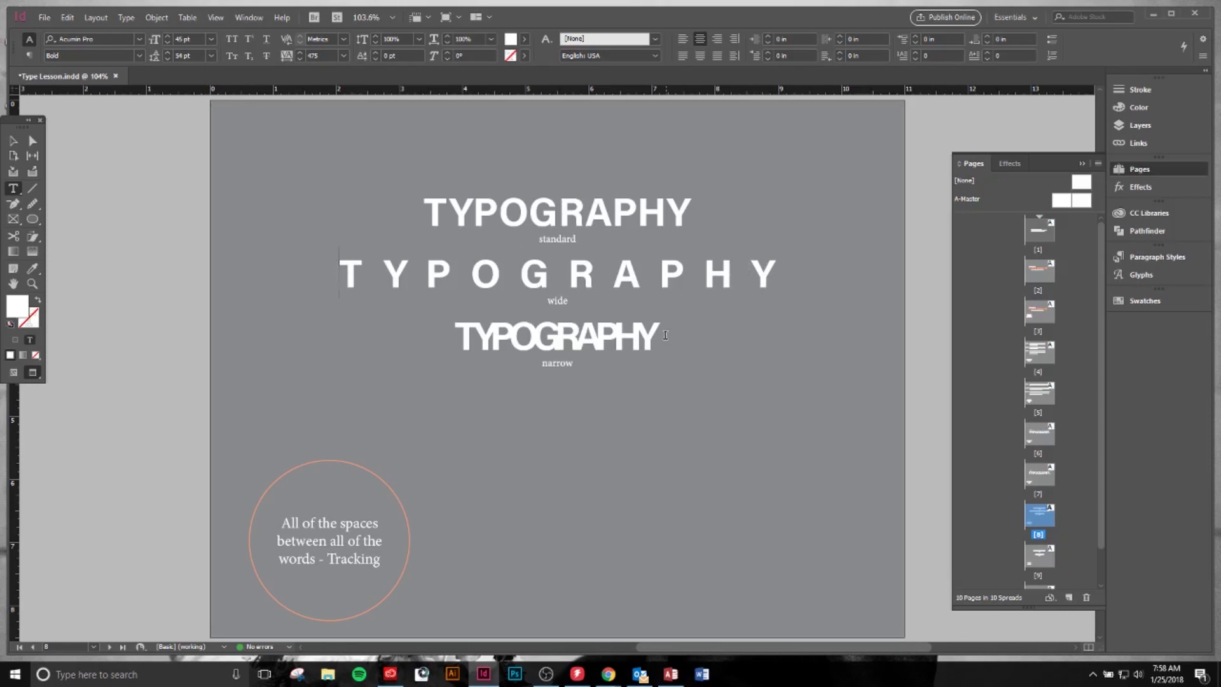
- Tighten the narrow TYPOGRAPHY line's tracking from -175 to -200, then go to page 9
drag(665, 337, 422, 343)
click(327, 56)
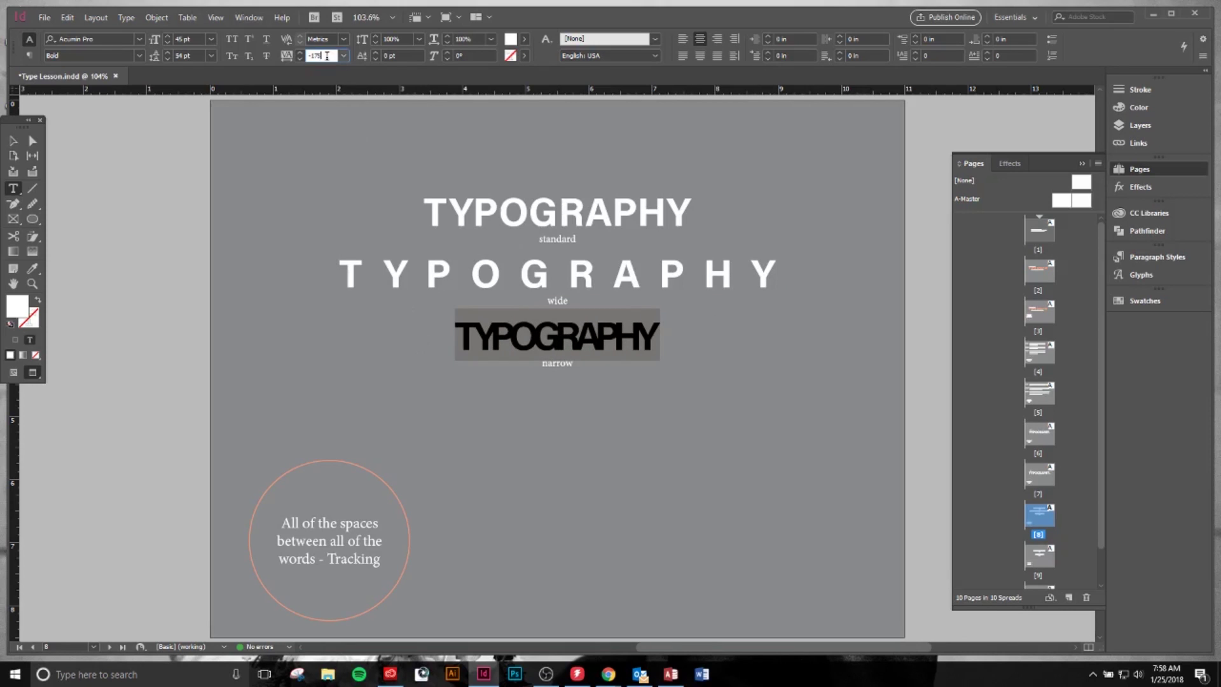
key(Down)
key(Down)
key(Down)
key(Down)
key(Down)
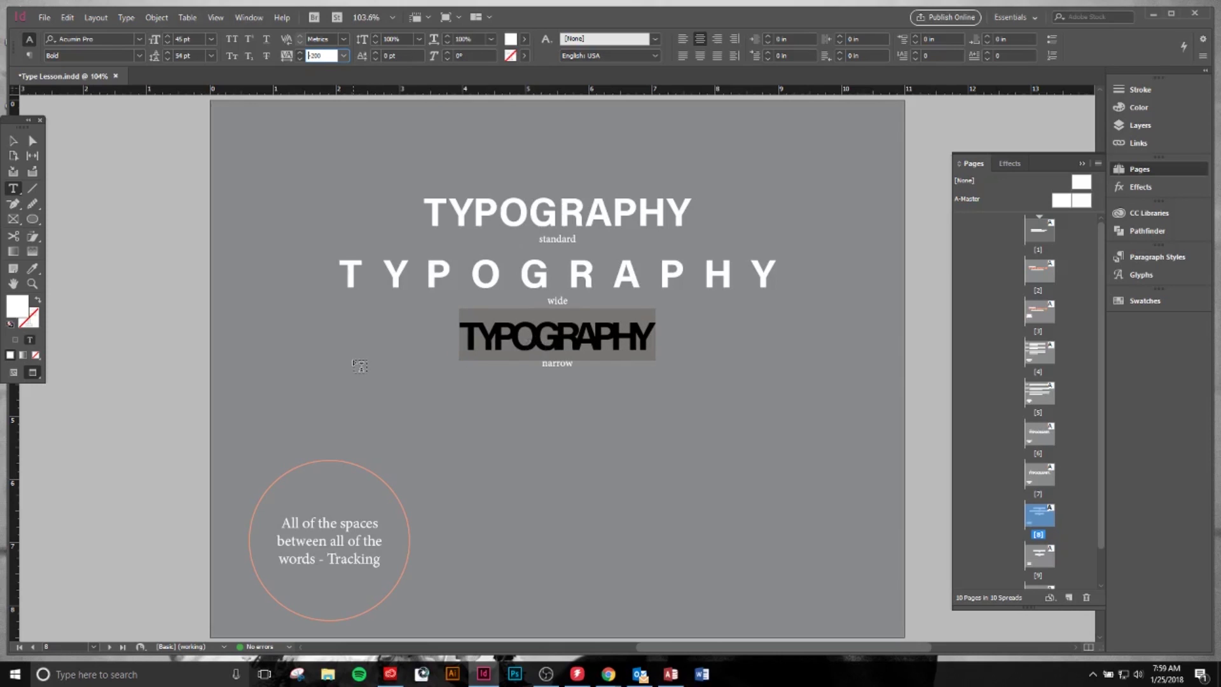
click(360, 366)
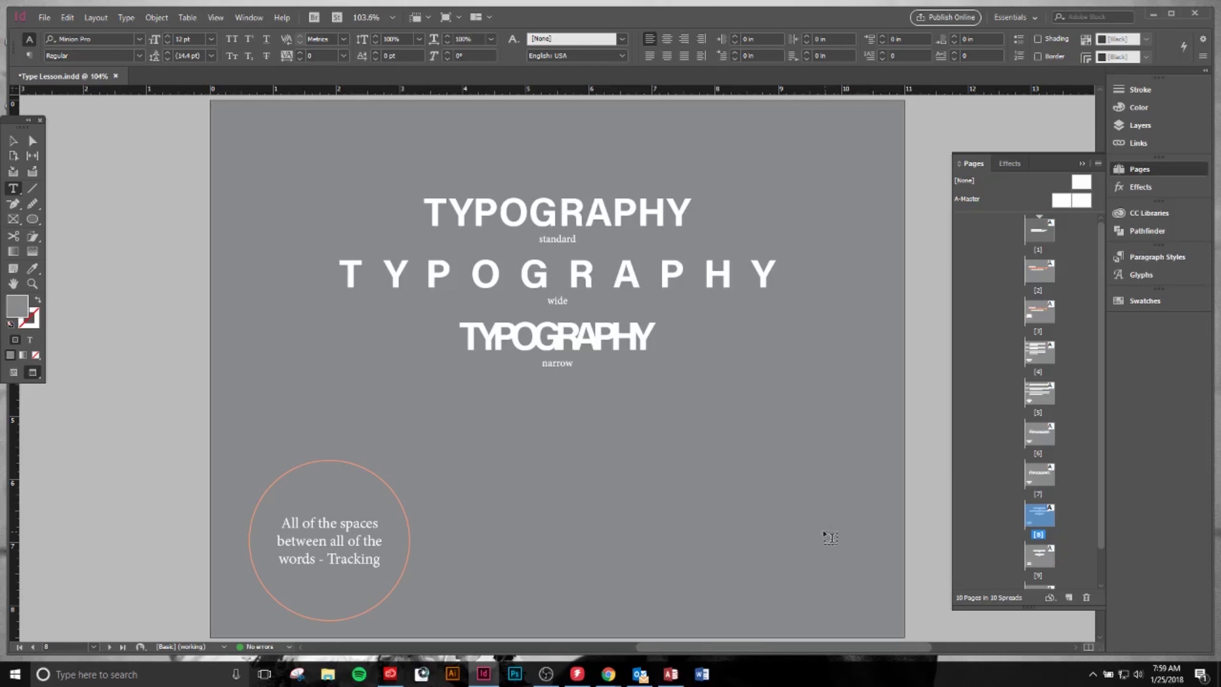
key(shift+Page_Down)
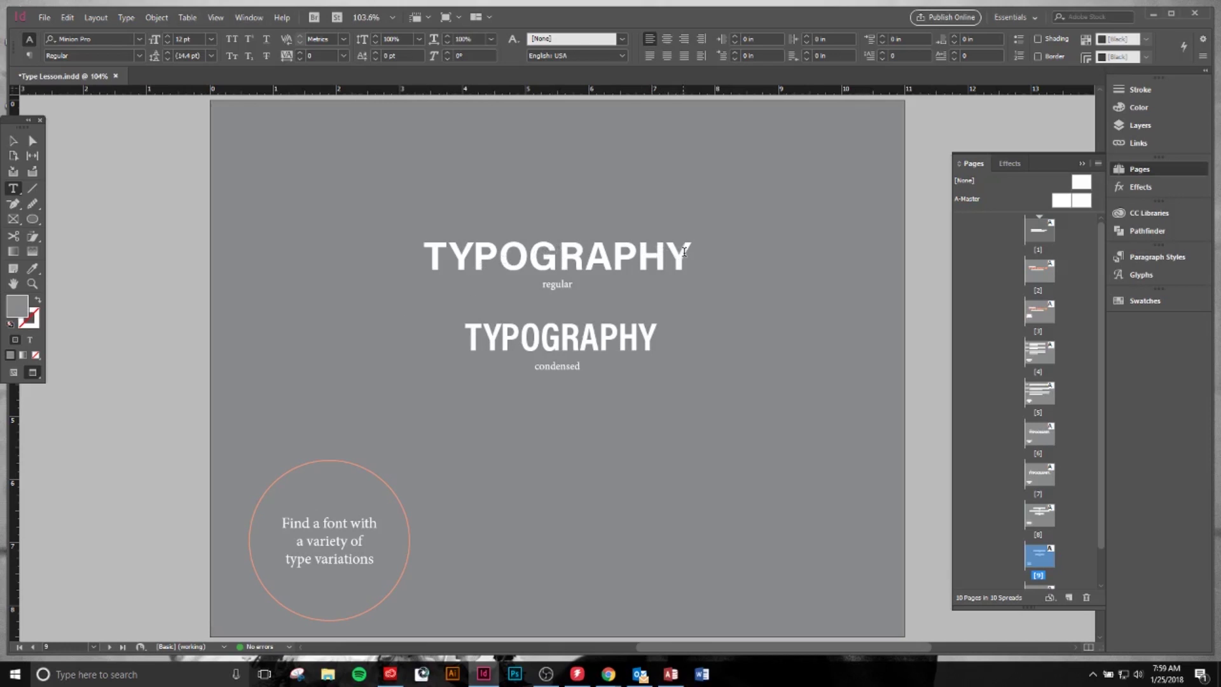
- Set the regular TYPOGRAPHY heading's font style to Black Italic and look through the font families
drag(690, 254, 379, 238)
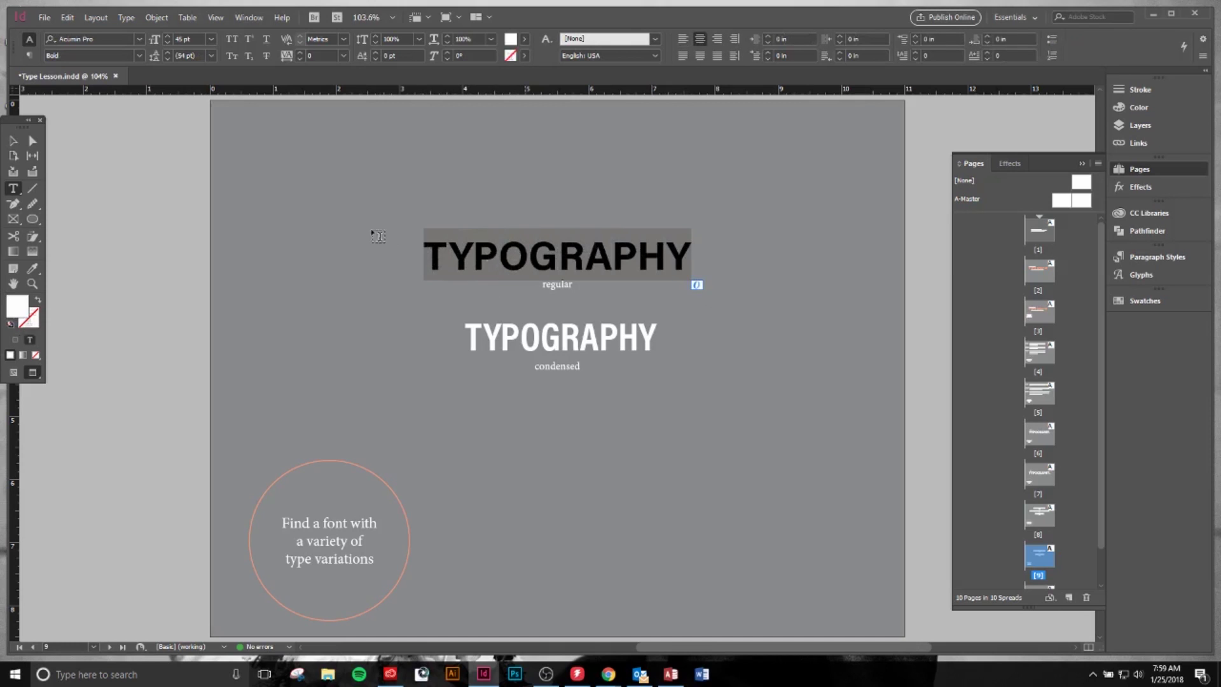
click(137, 55)
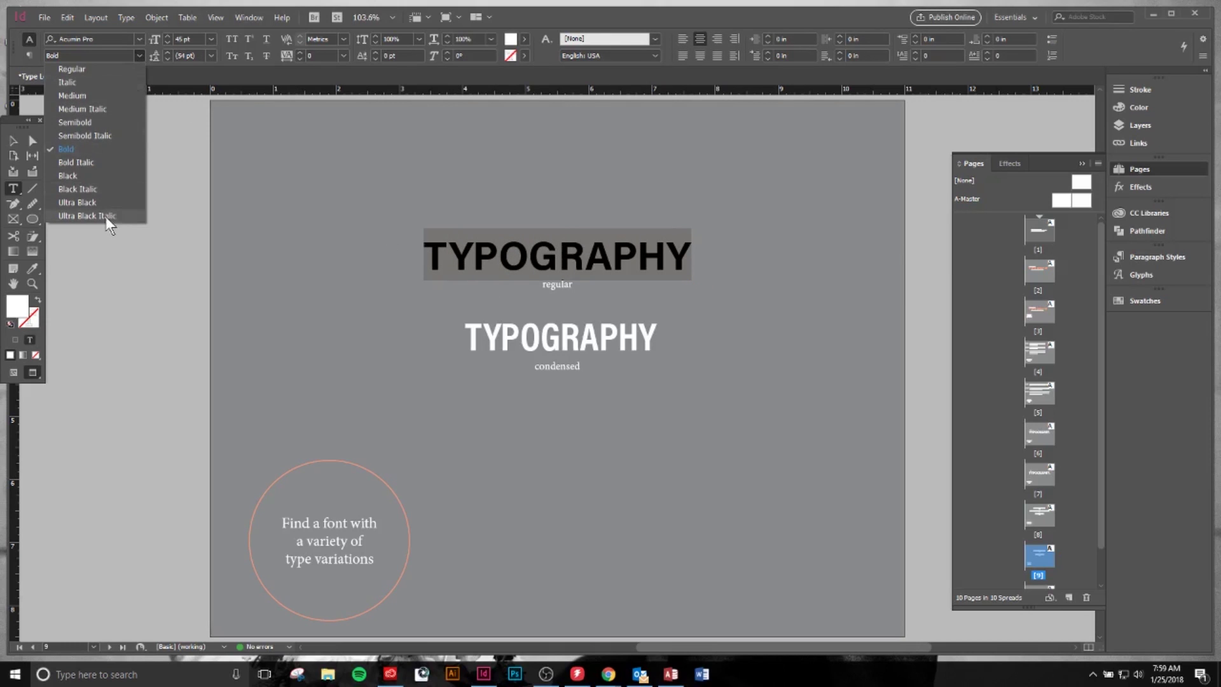
click(98, 191)
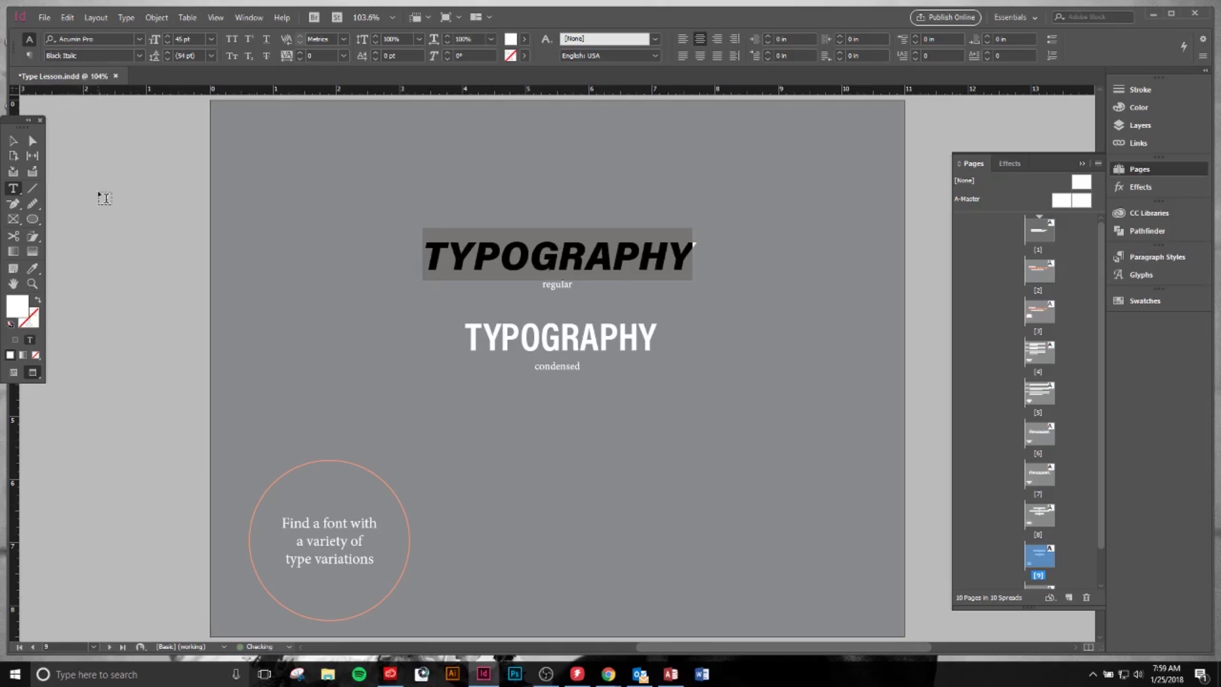
click(137, 39)
click(138, 38)
click(137, 39)
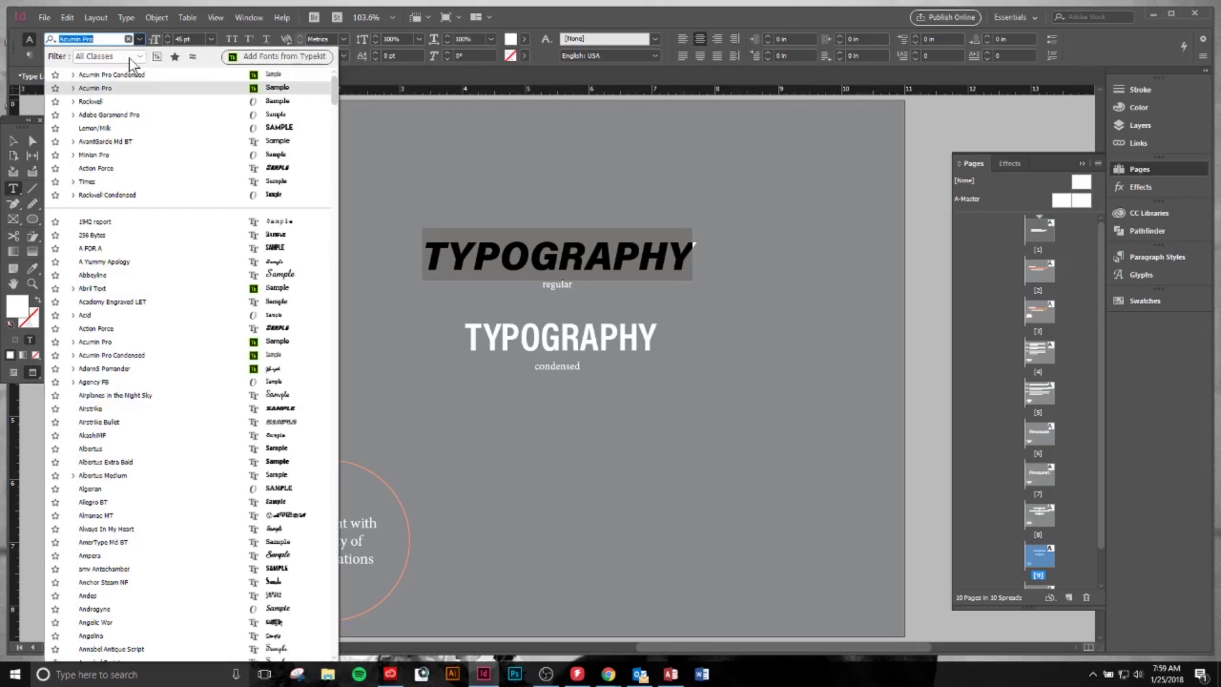
click(671, 320)
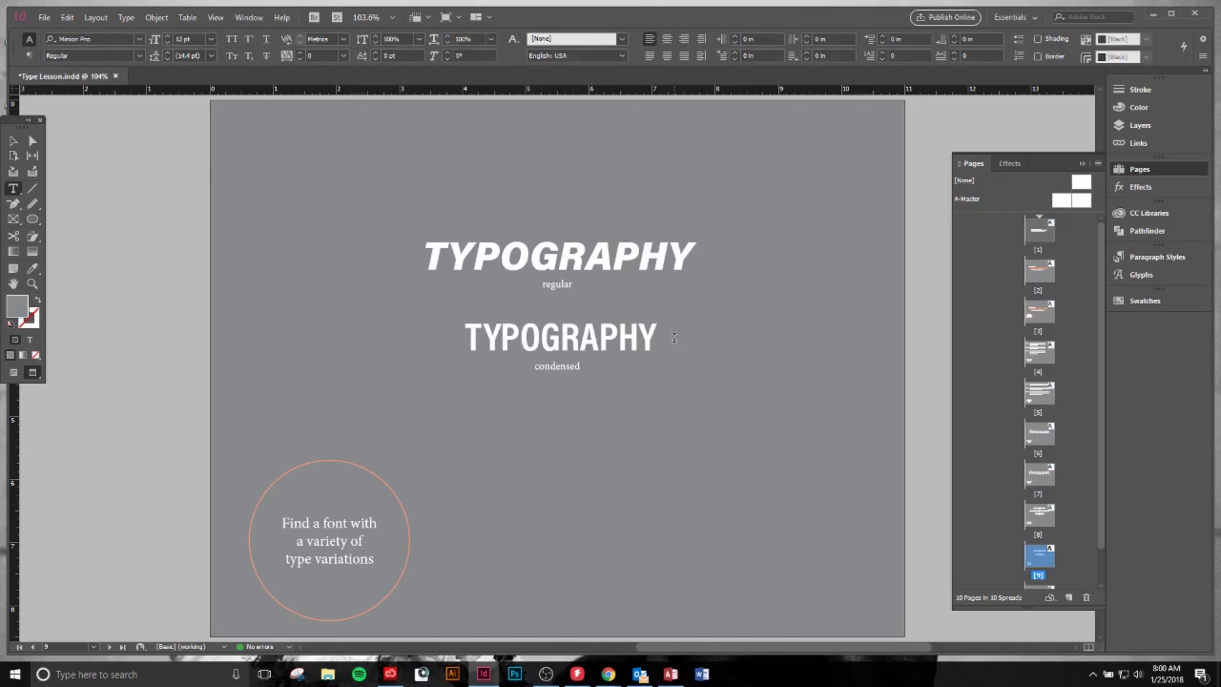
- Try Thin and Ultra Black on the condensed heading, settle on Regular, then open page 10
drag(670, 337, 385, 328)
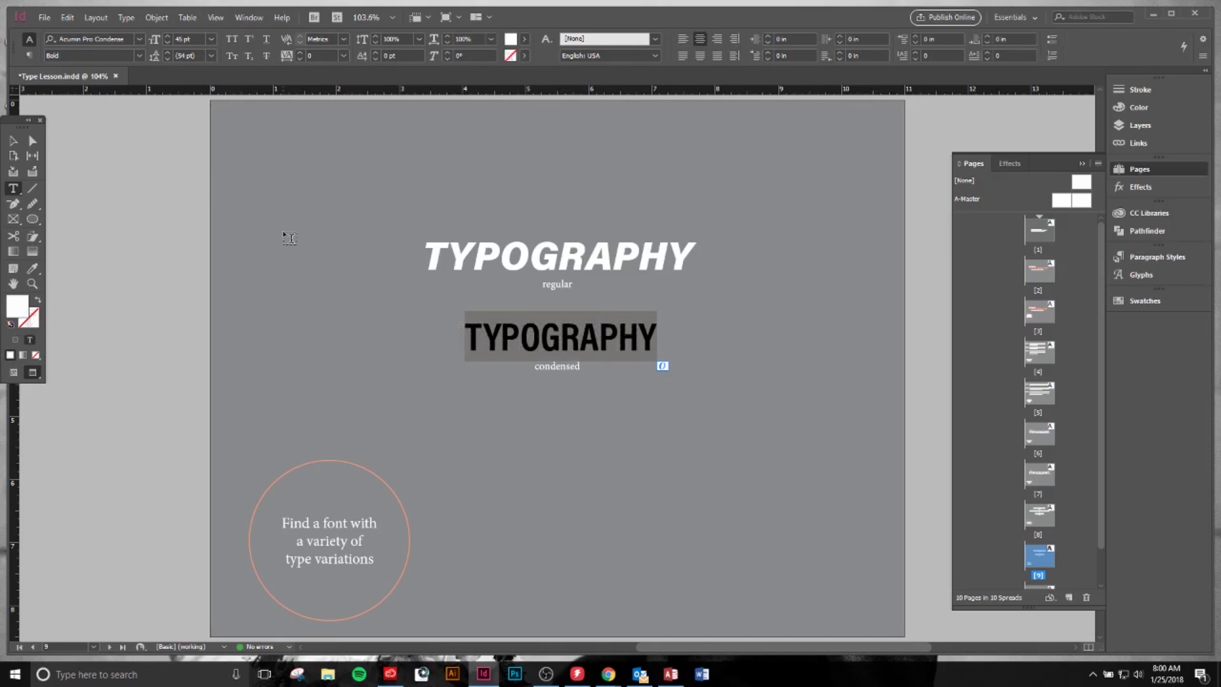
click(137, 52)
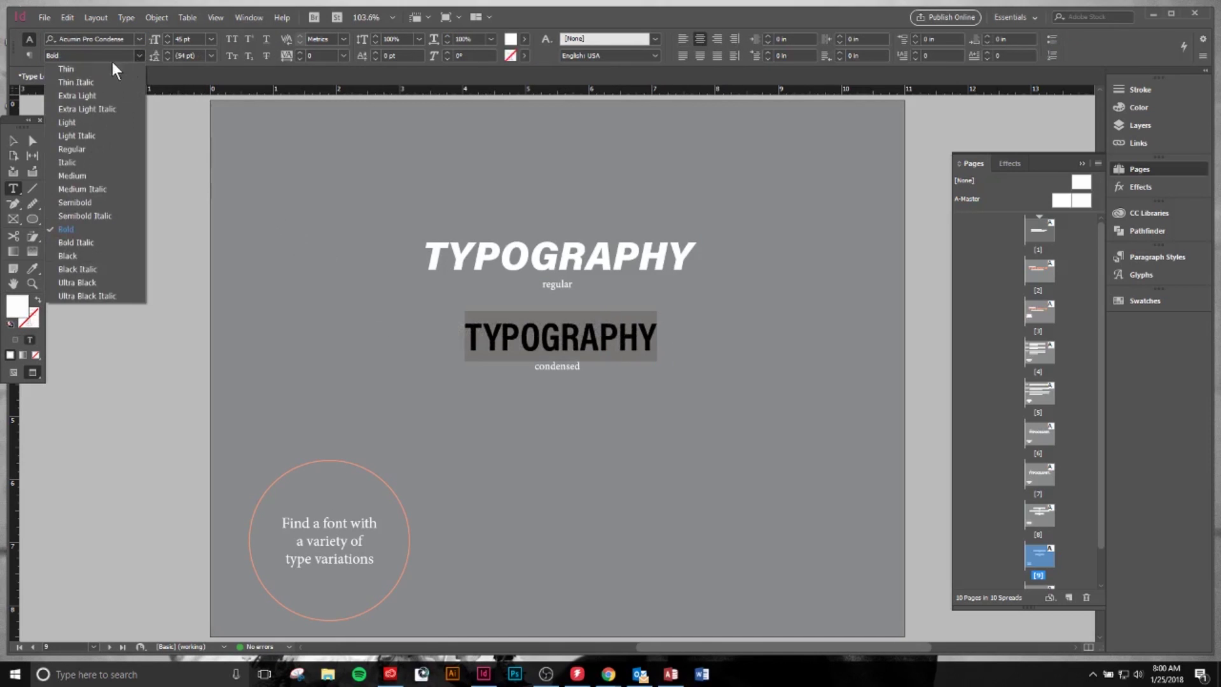
click(105, 67)
click(136, 55)
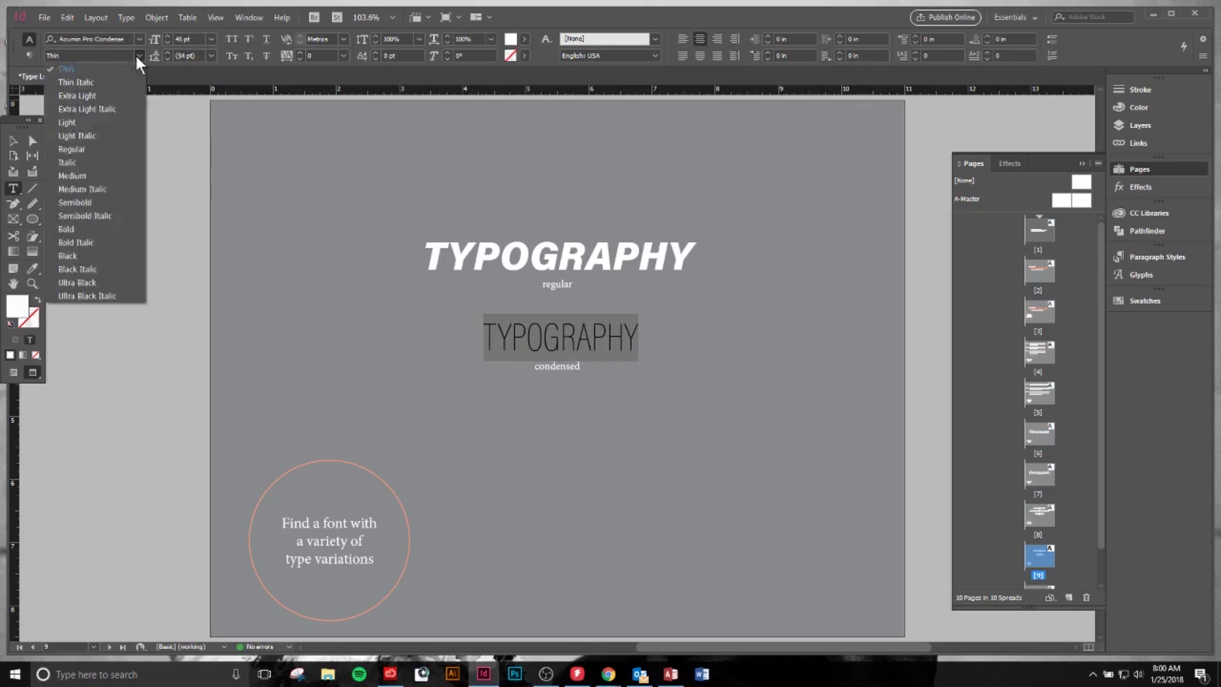
click(94, 282)
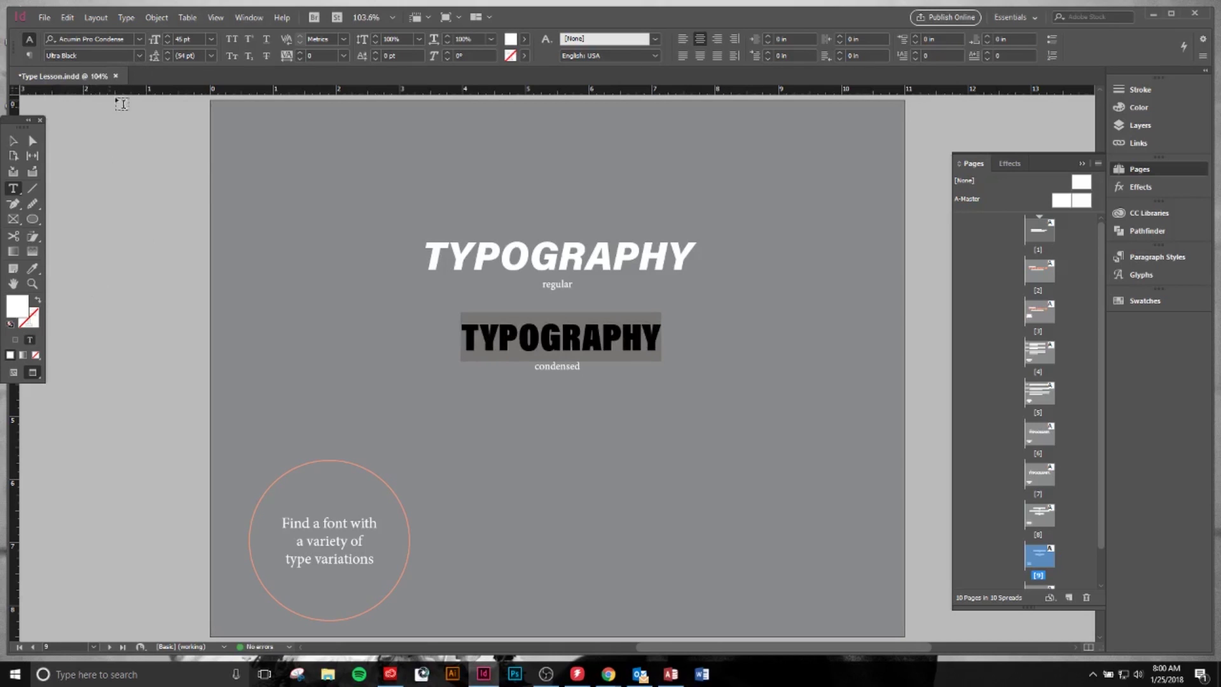
click(138, 55)
click(95, 153)
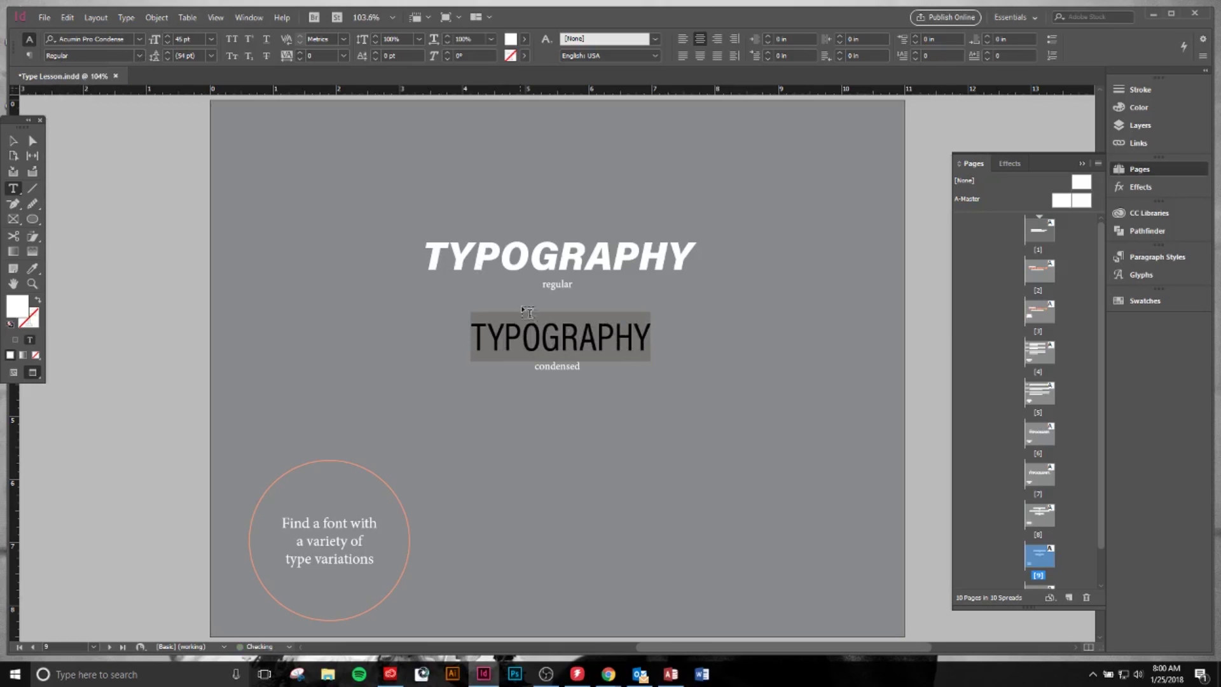
click(642, 350)
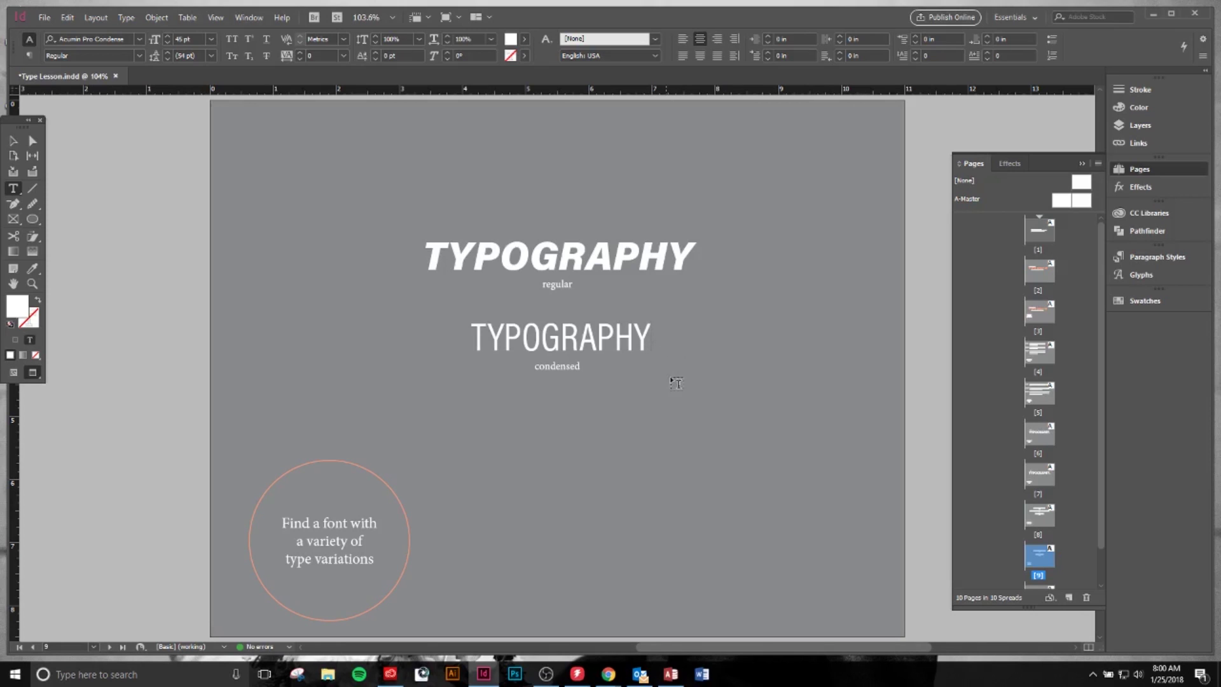
scroll(1011, 429, down, 2)
double_click(1039, 558)
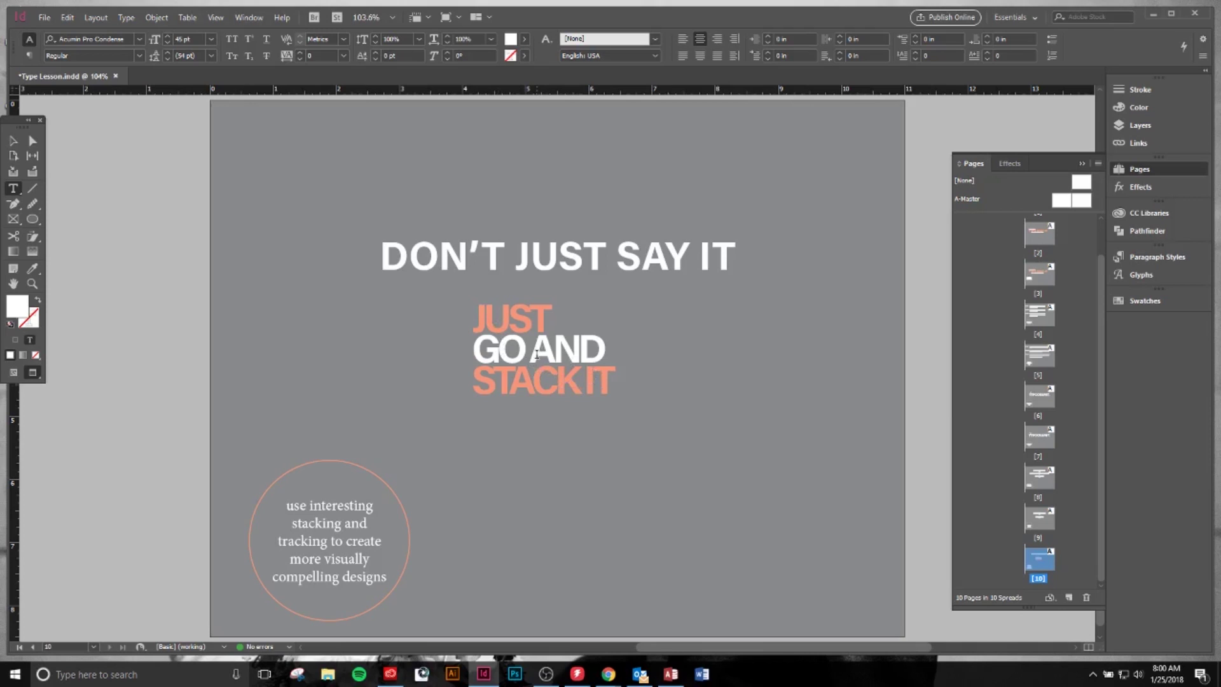
- Draw an empty rectangle frame just left of the stacked 'JUST GO AND STACK IT' lines
key(Escape)
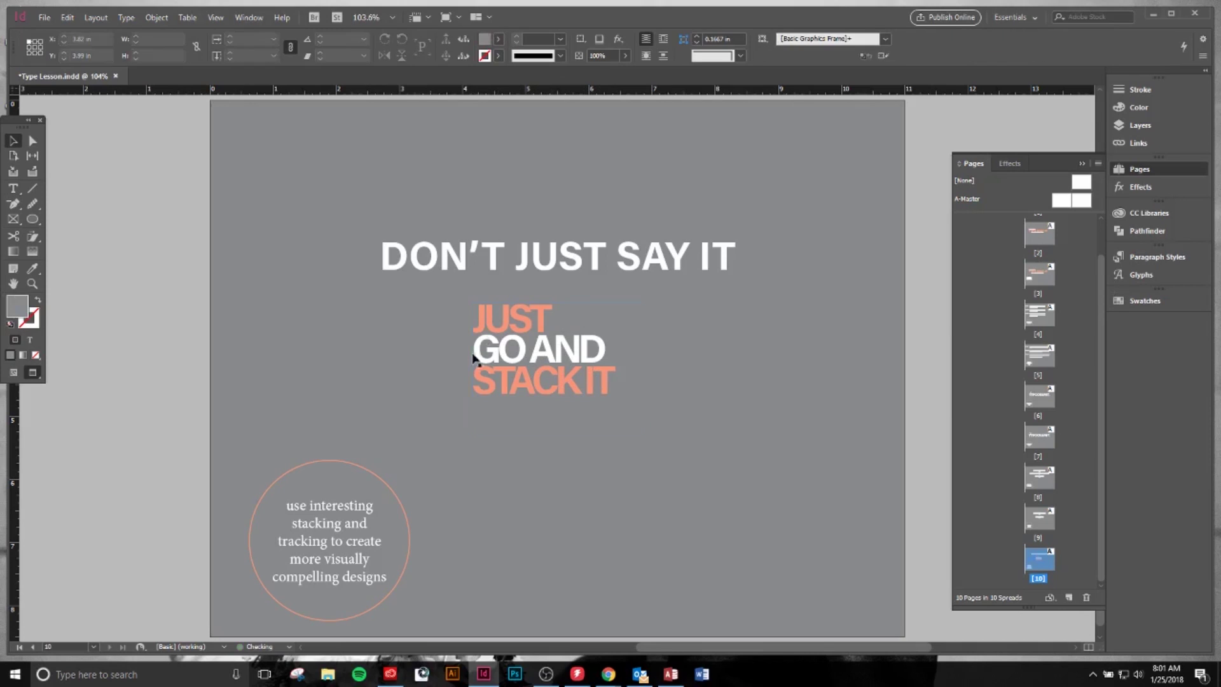
click(20, 216)
drag(363, 310, 463, 393)
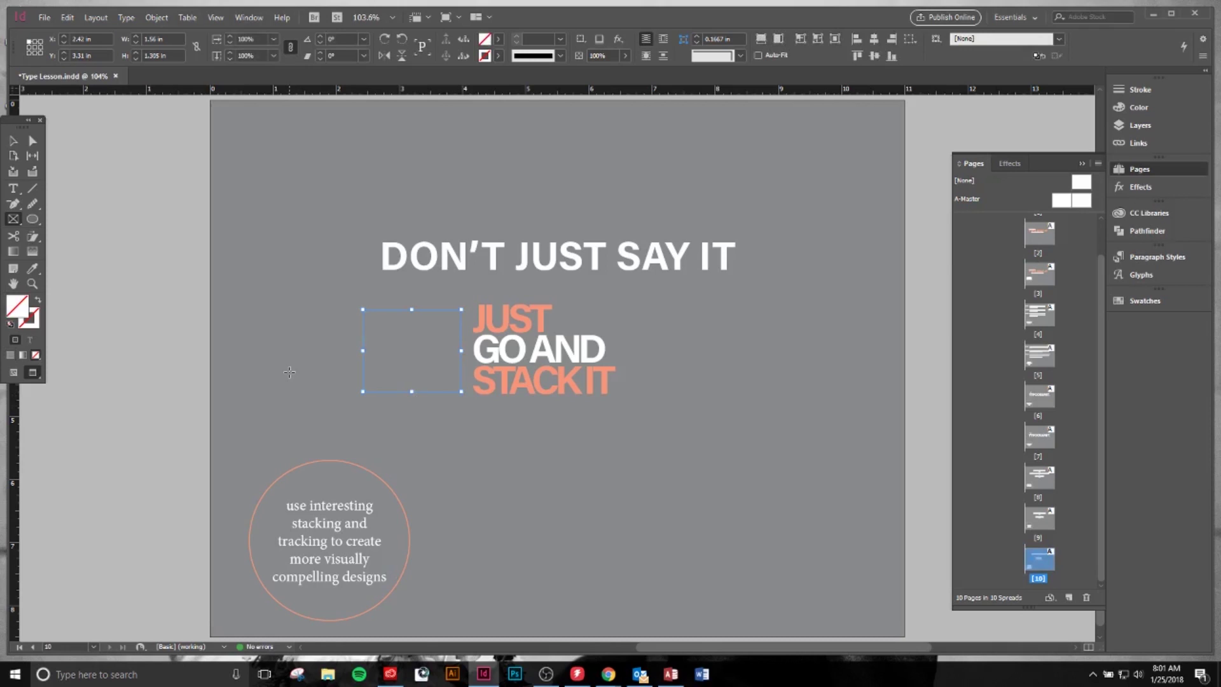